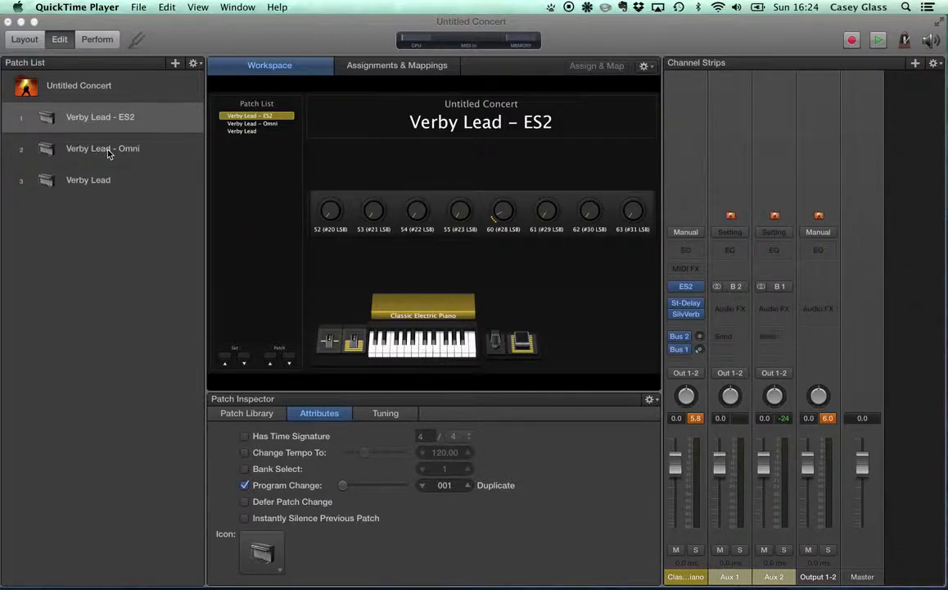
Step: Select the Verby Lead - Omni patch and load the Omnisphere user channel strip setting on its Classic Electric Piano channel
left_click(108, 153)
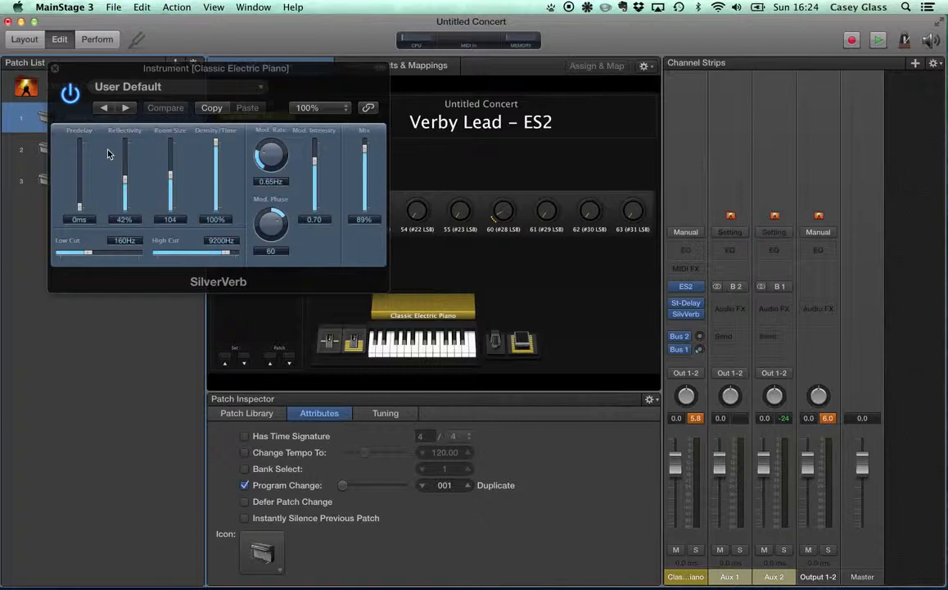
left_click(55, 68)
left_click(116, 161)
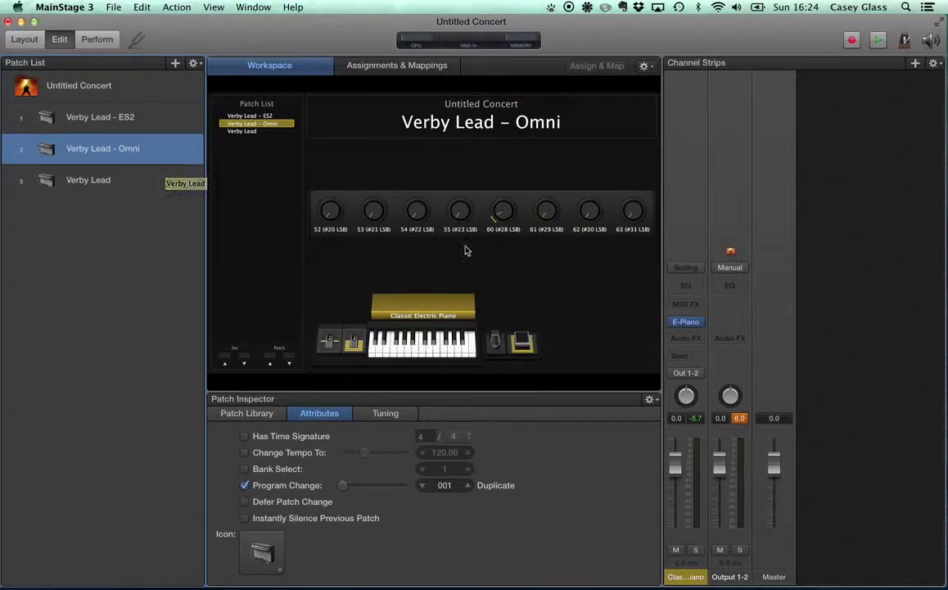
left_click(686, 268)
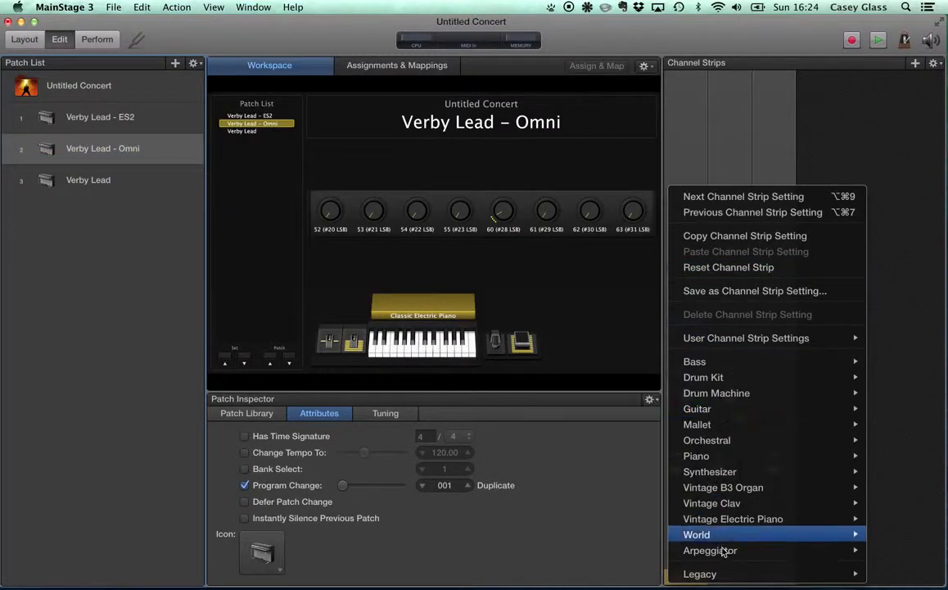
mouse_move(719, 337)
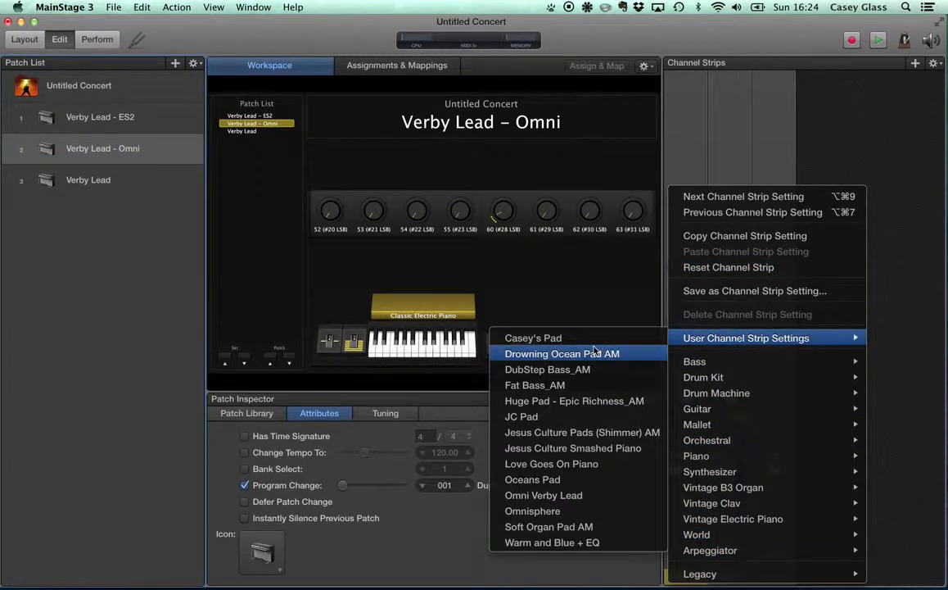
left_click(548, 512)
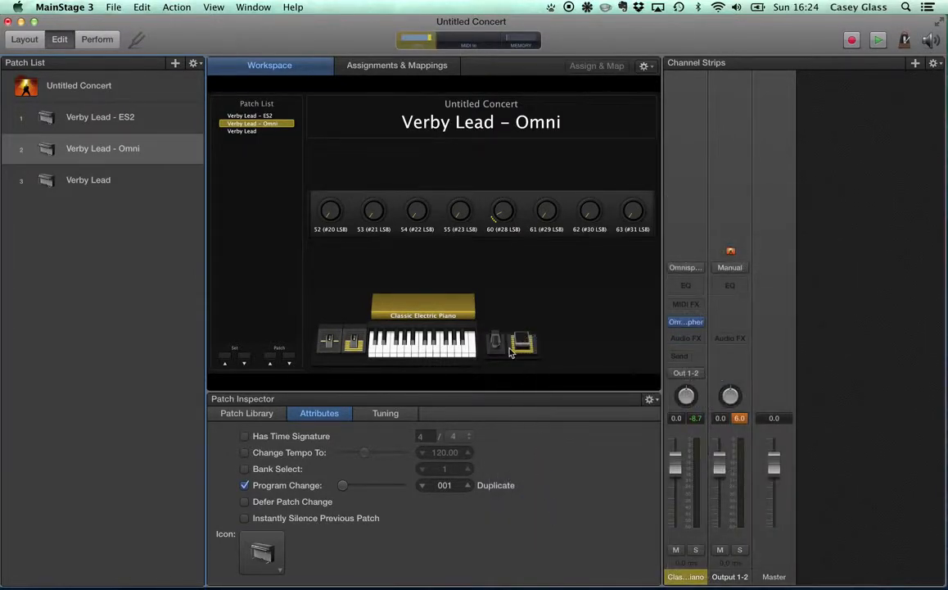
Step: Open the Omnisphere instrument of the Verby Lead - Omni patch and lower its master output level slightly
left_click(134, 180)
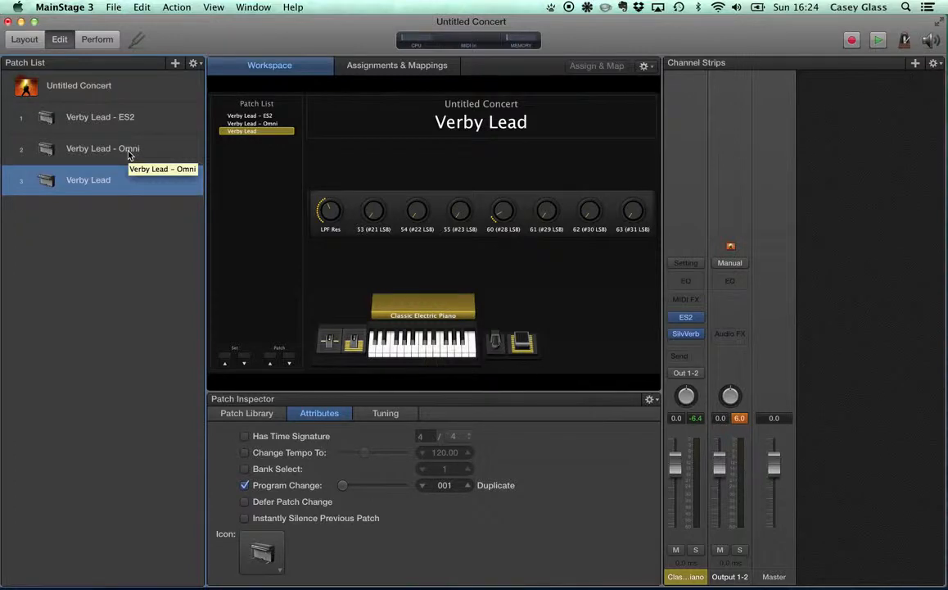
left_click(129, 152)
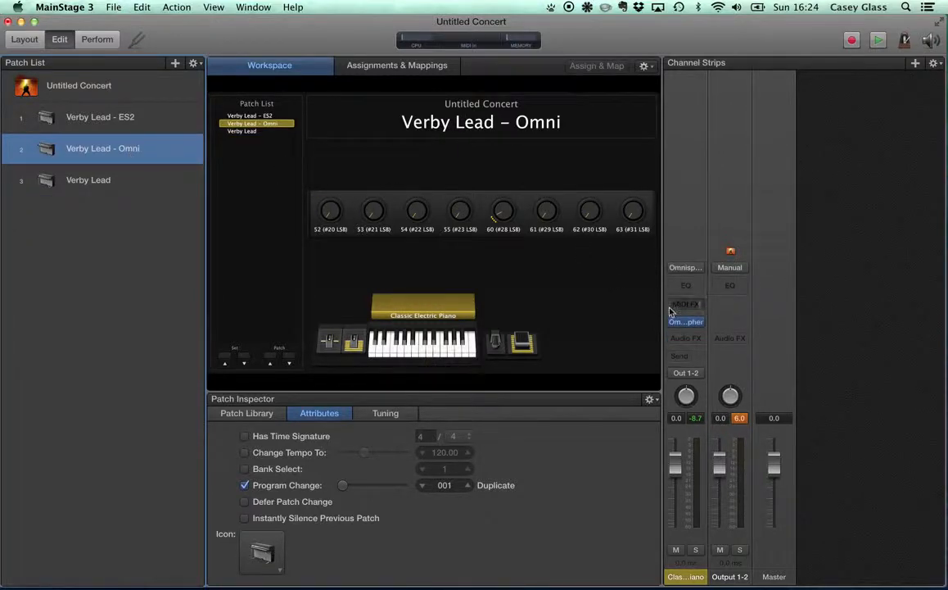
mouse_move(692, 321)
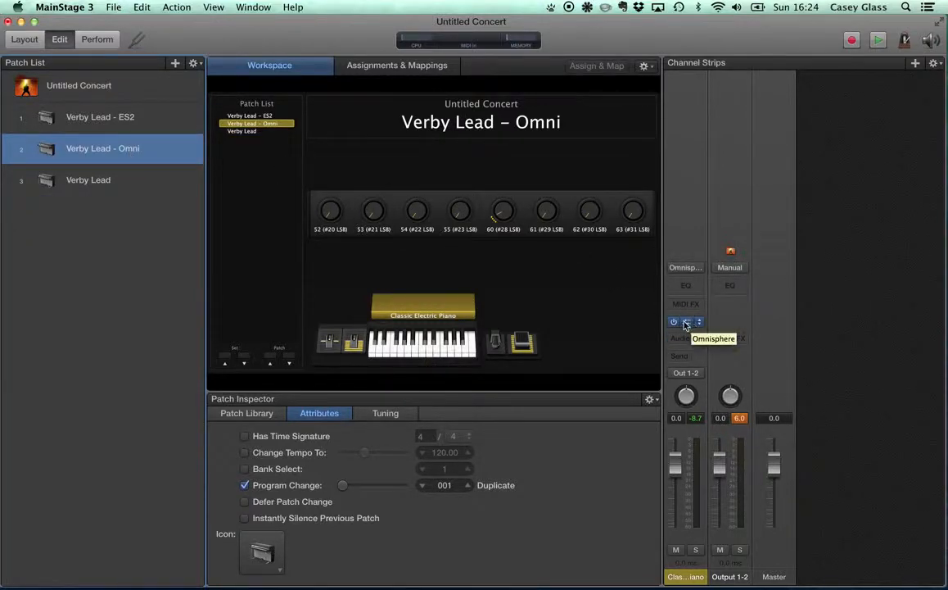
left_click(690, 322)
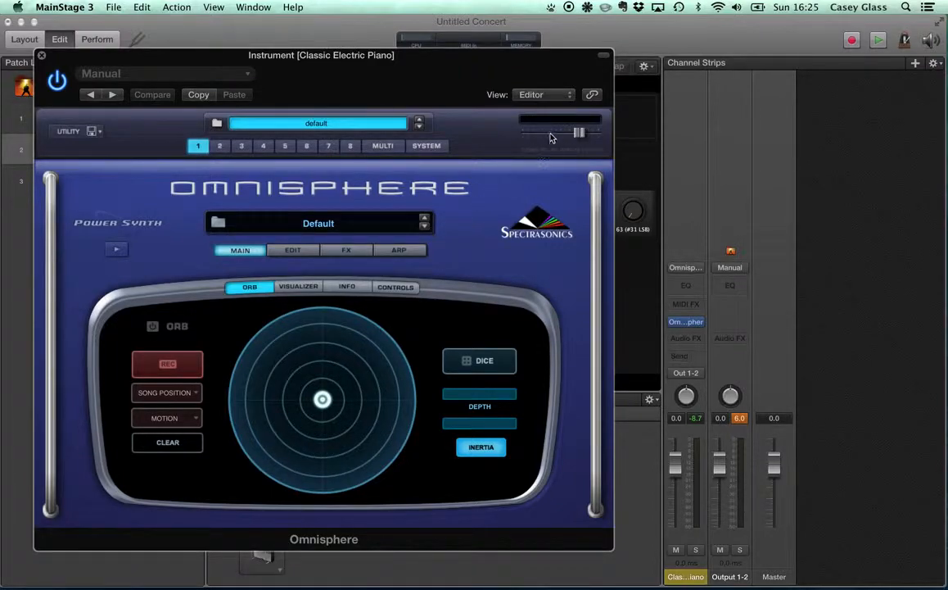
left_click_drag(578, 133, 550, 144)
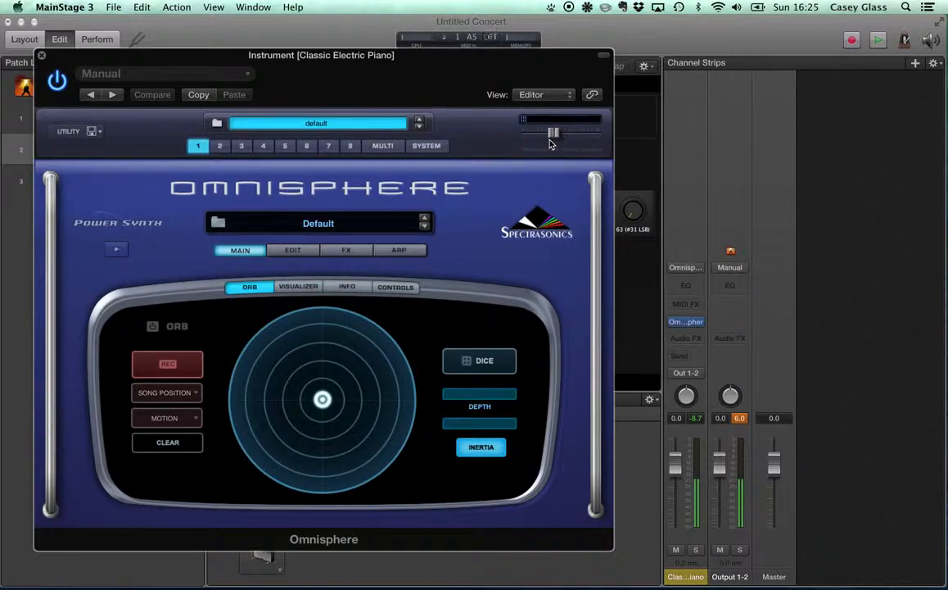
left_click_drag(550, 143, 577, 146)
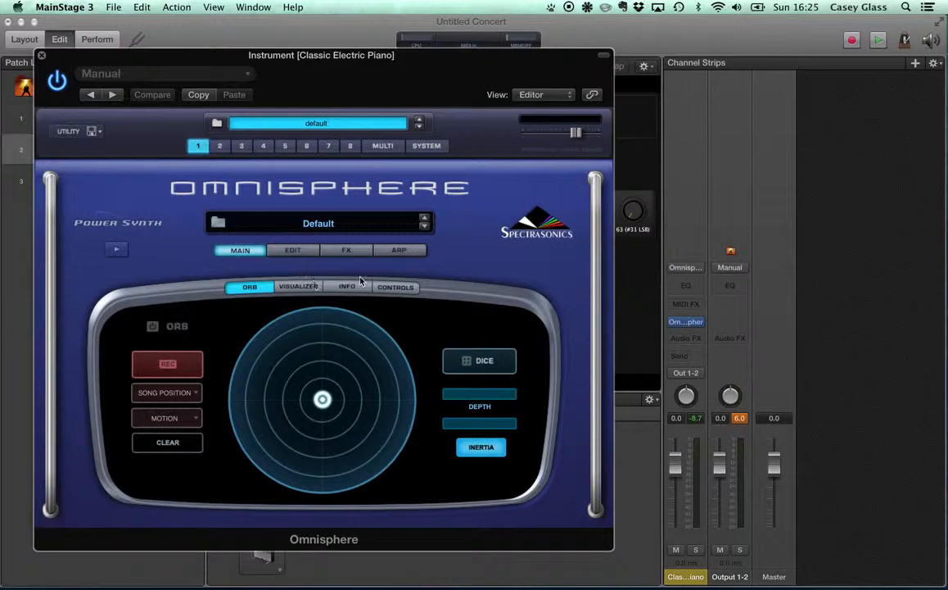
Step: Set Layer A's oscillator to Synth mode with the SawSquare Bright waveform
left_click(288, 250)
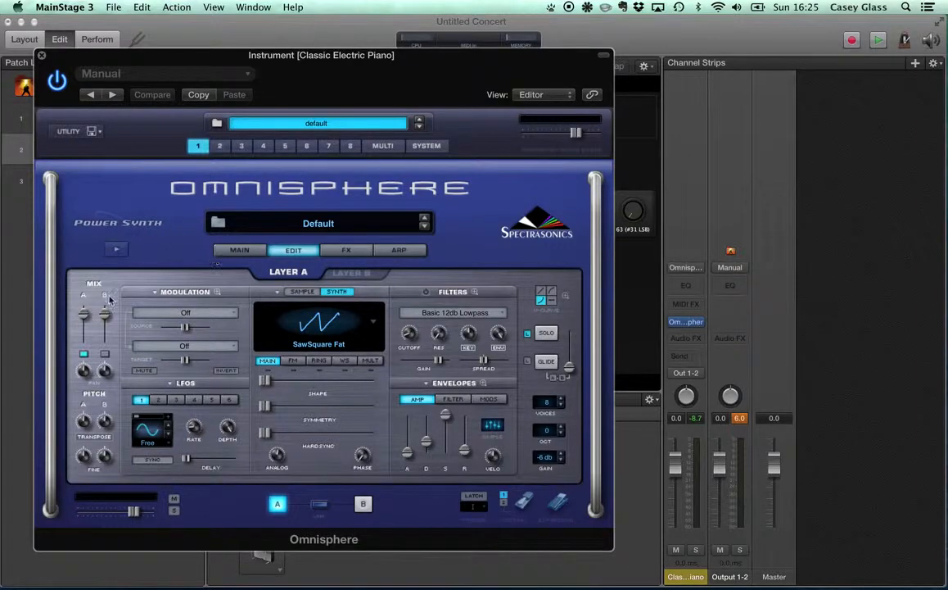
left_click(302, 291)
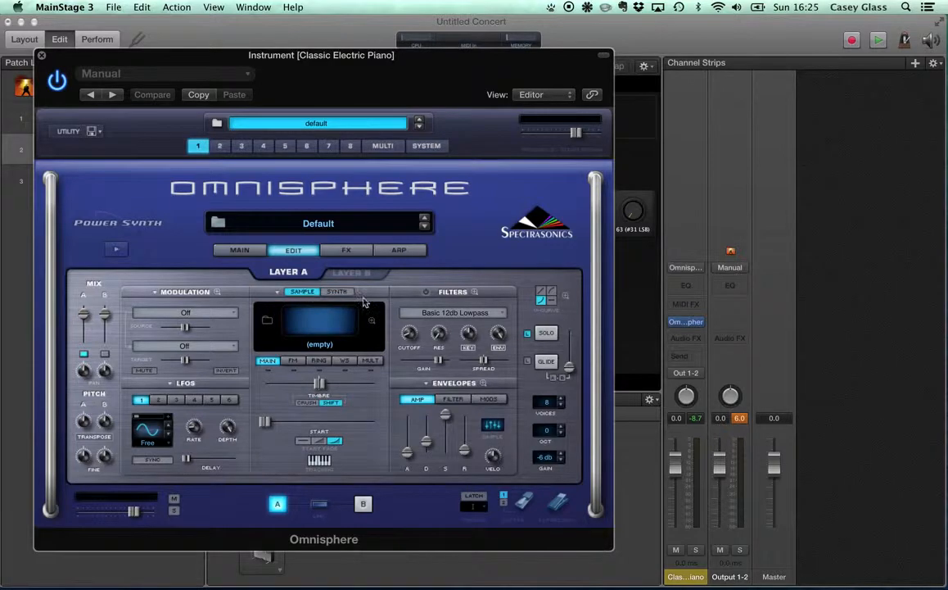
left_click(303, 291)
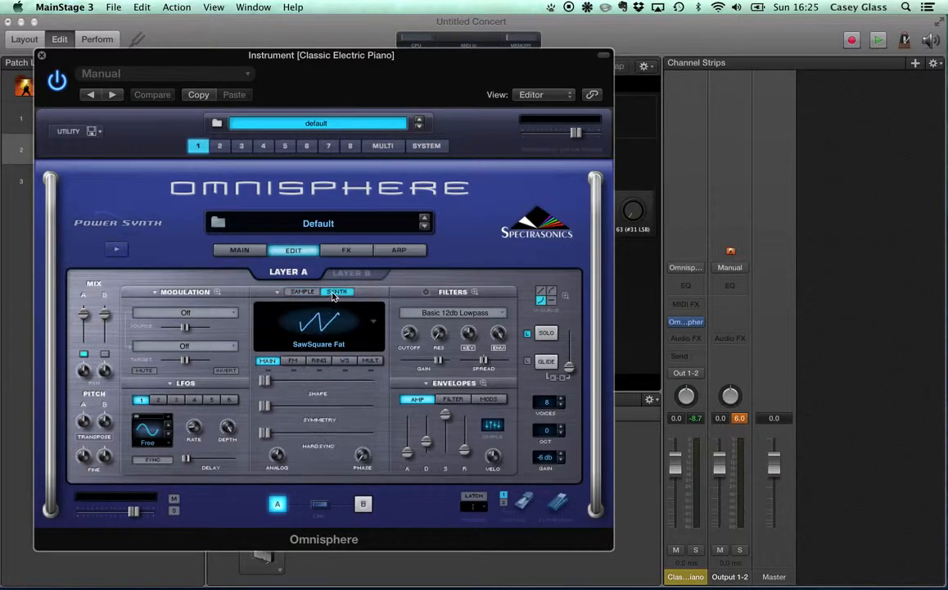
left_click(376, 325)
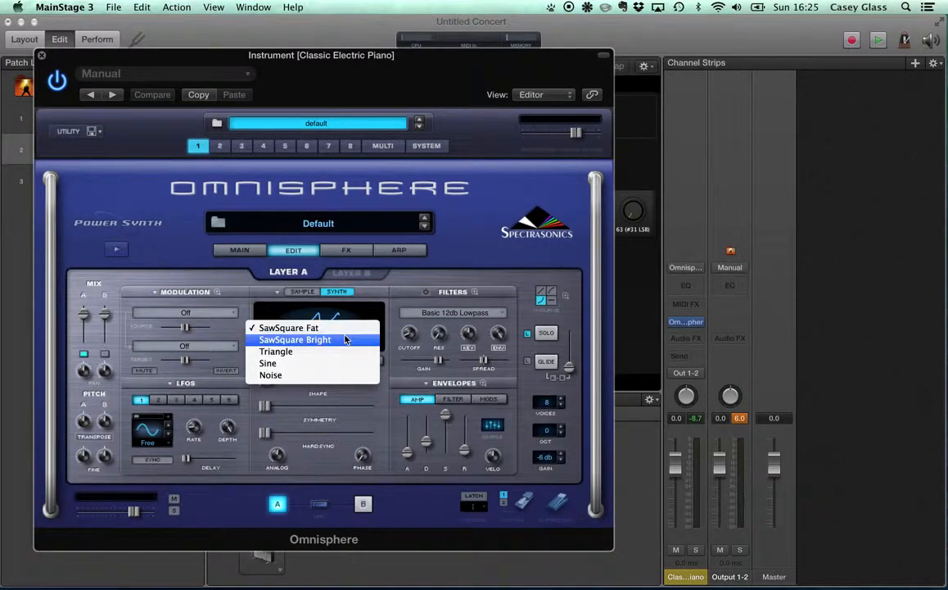
left_click(345, 339)
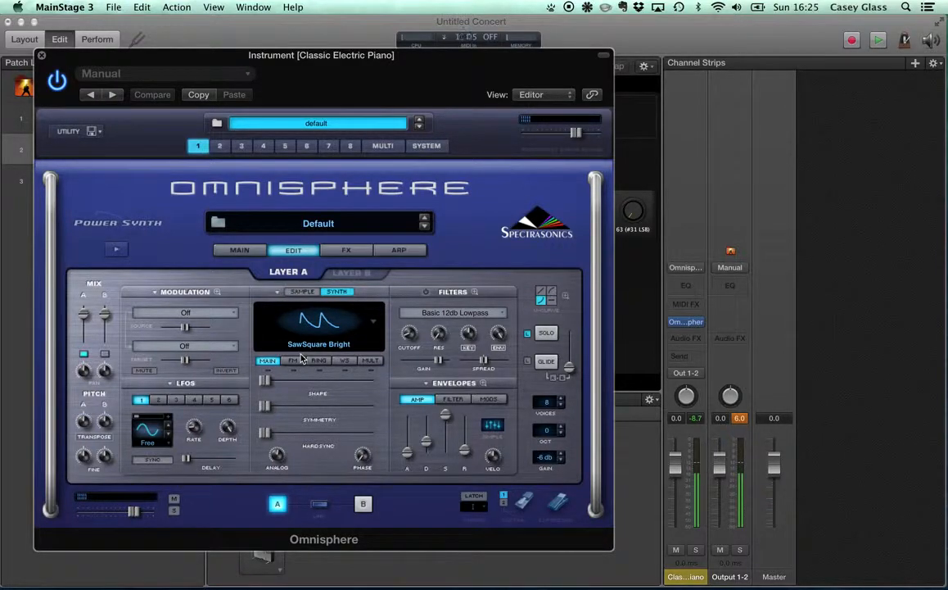
Step: Raise the oscillator's Shape to just past halfway and its Symmetry to maximum
left_click_drag(264, 382, 324, 382)
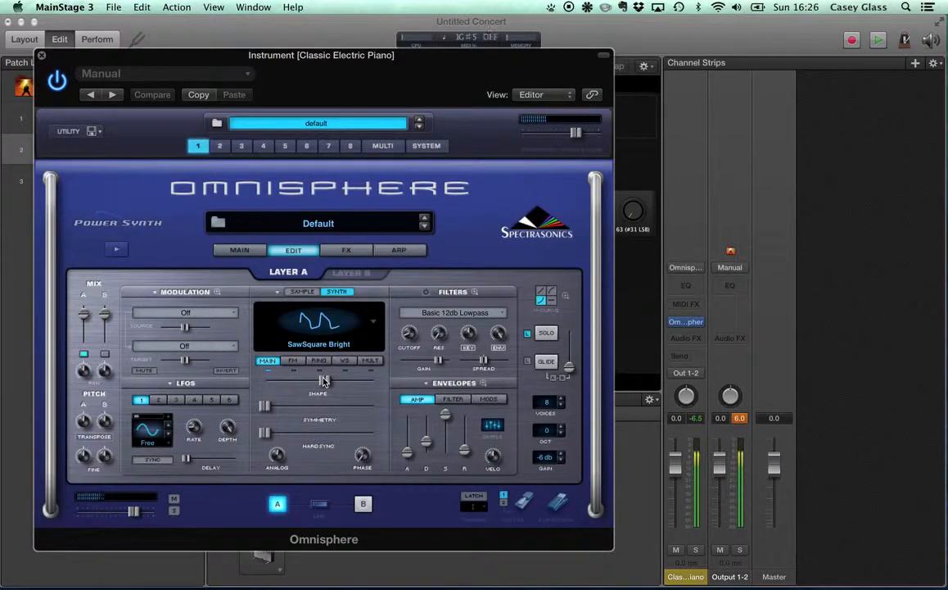
mouse_move(265, 409)
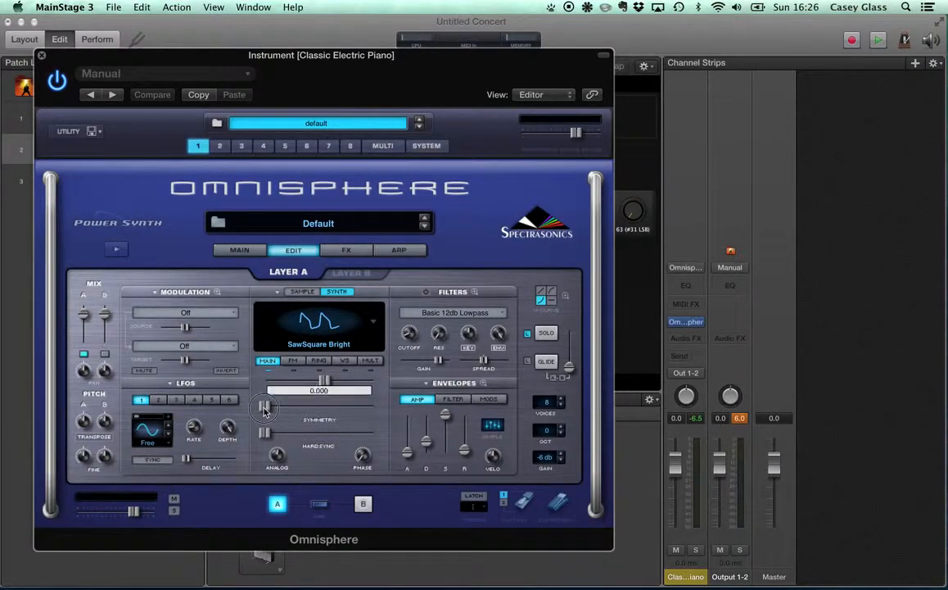
left_click_drag(265, 409, 386, 419)
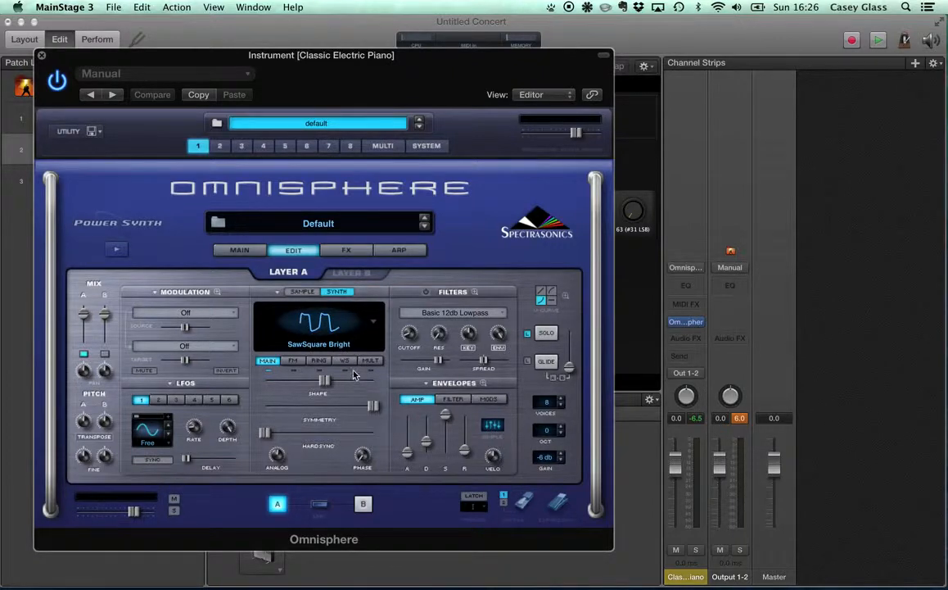
Step: Lower the filter envelope's decay and release to minimum
left_click(452, 399)
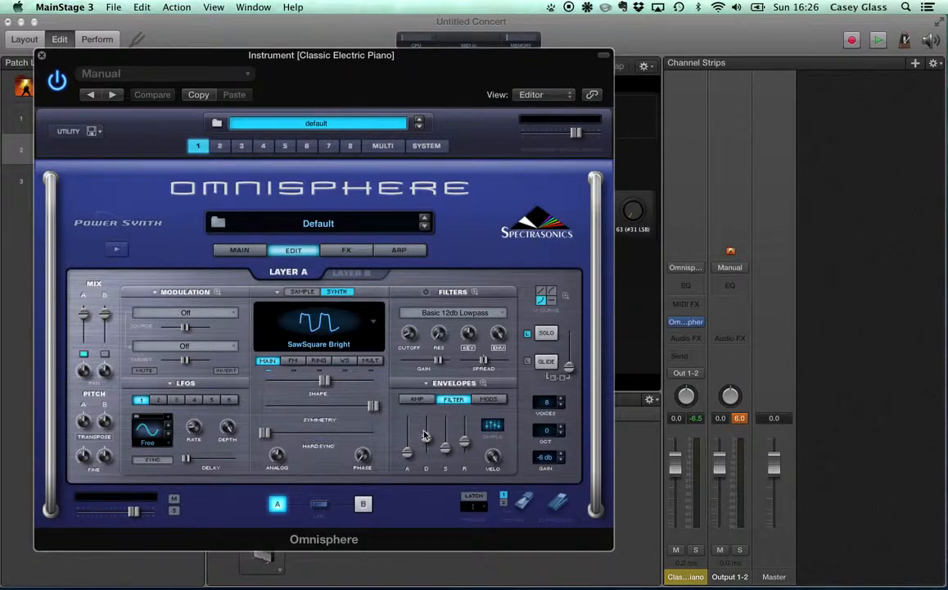
left_click_drag(425, 436, 426, 451)
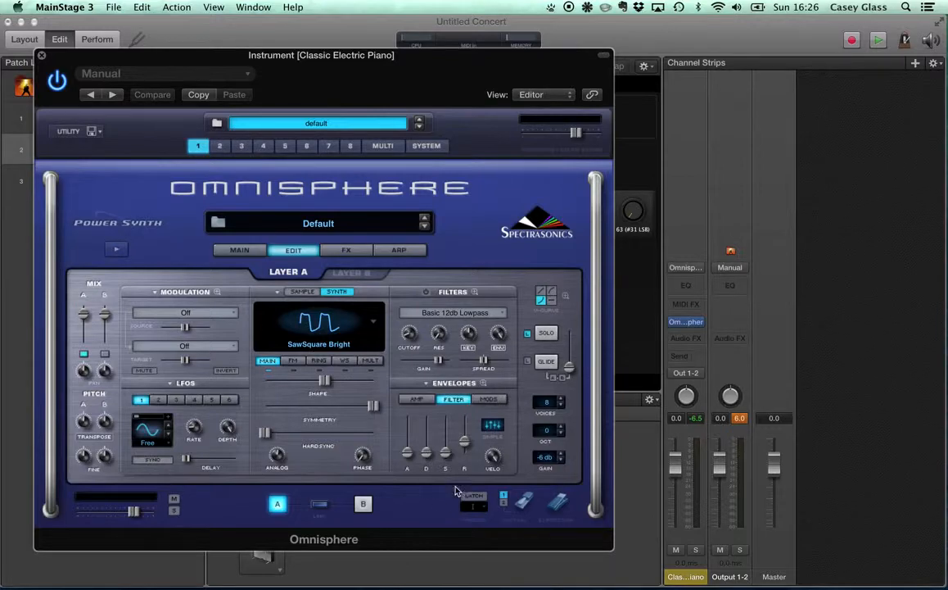
left_click_drag(464, 440, 464, 451)
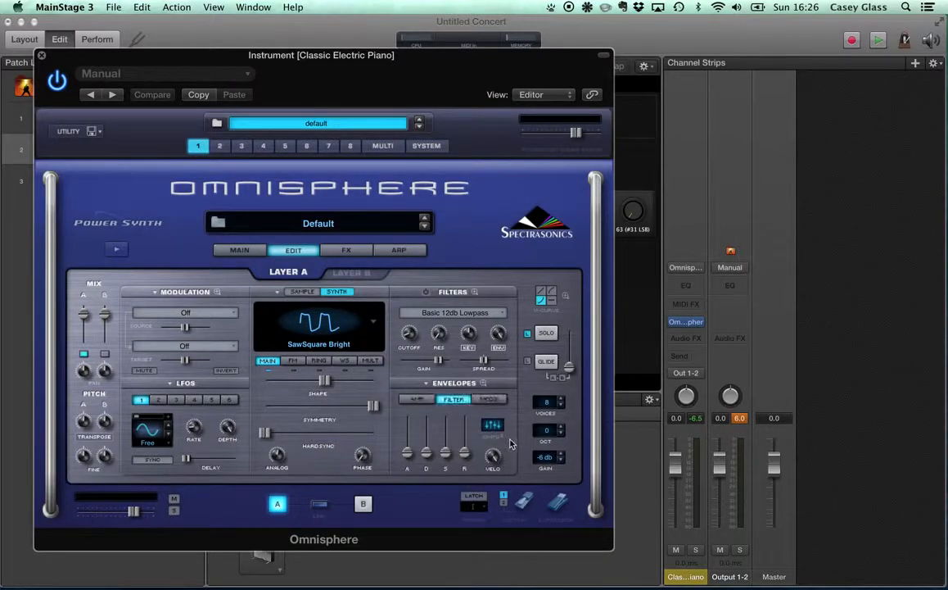
Step: Set the amp envelope's attack slightly above zero and lengthen its release a little
left_click(489, 399)
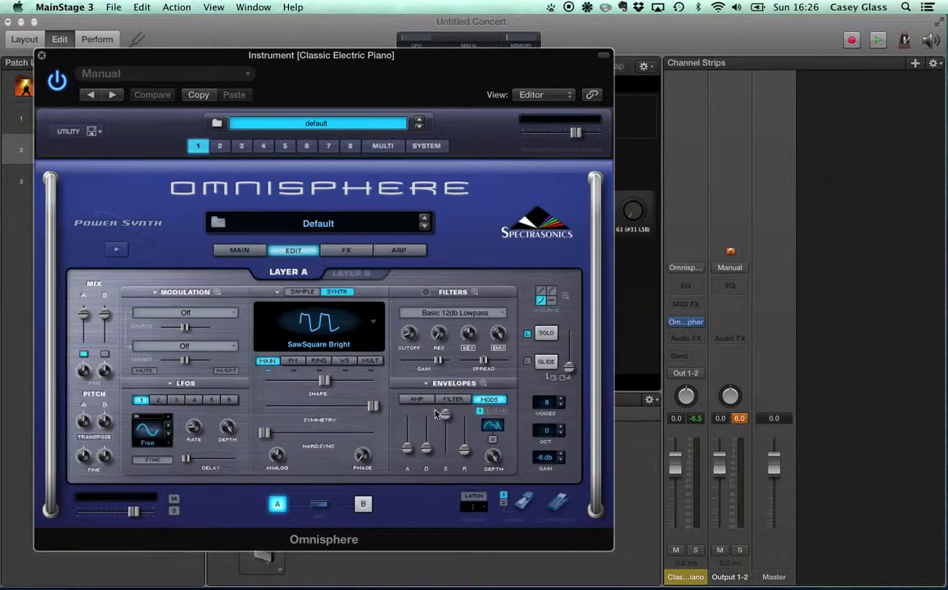
left_click(412, 400)
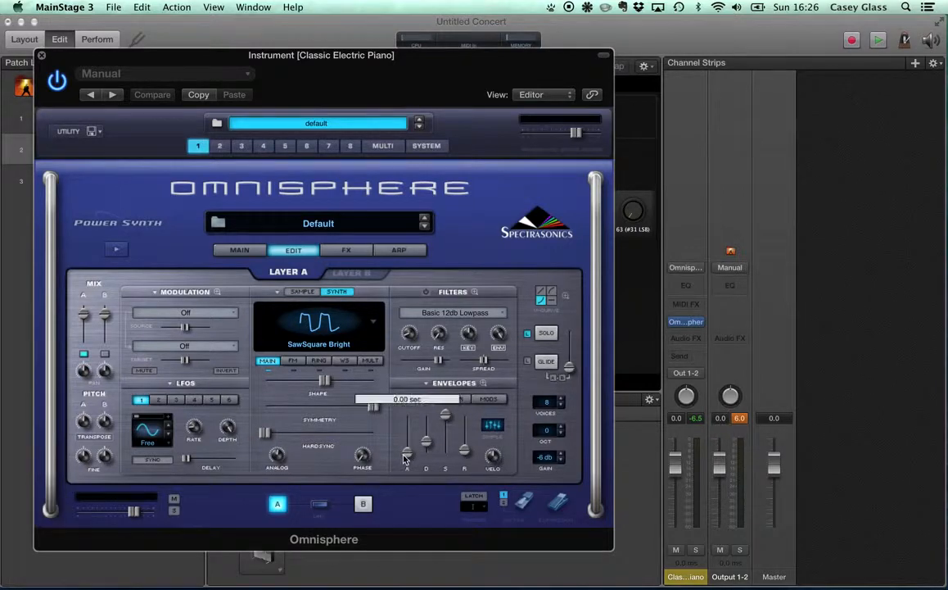
left_click_drag(404, 457, 404, 455)
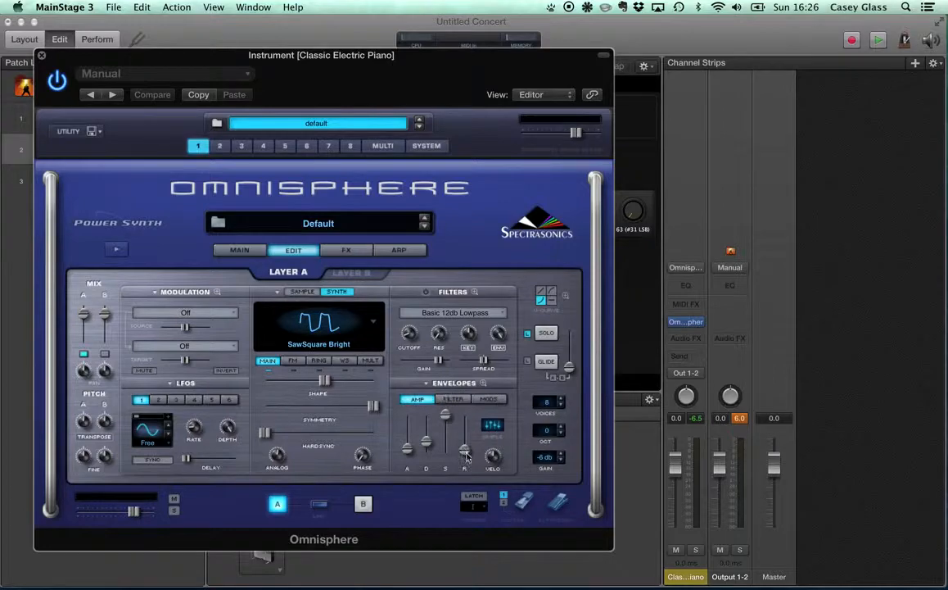
mouse_move(469, 455)
scroll(469, 455, "down", 2)
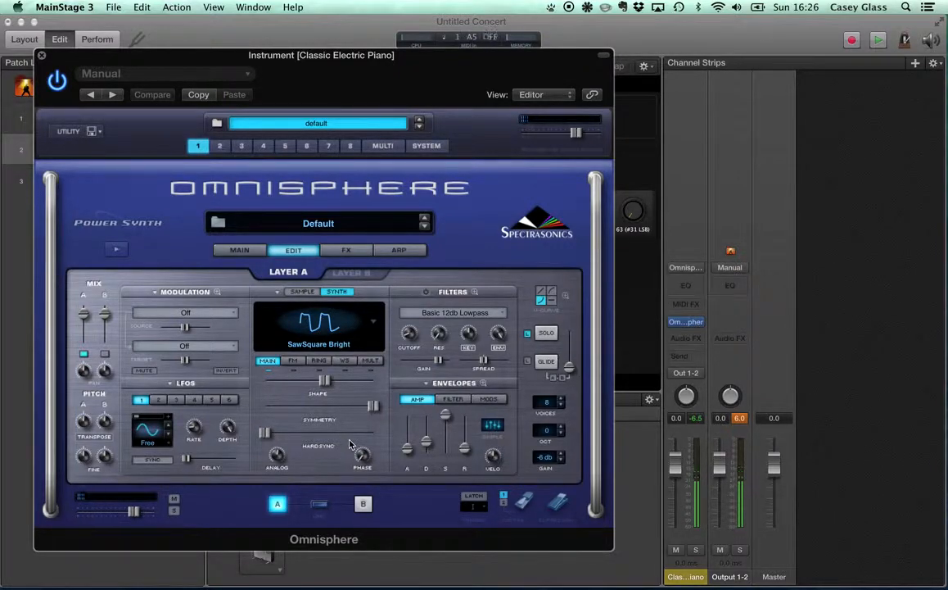
mouse_move(406, 450)
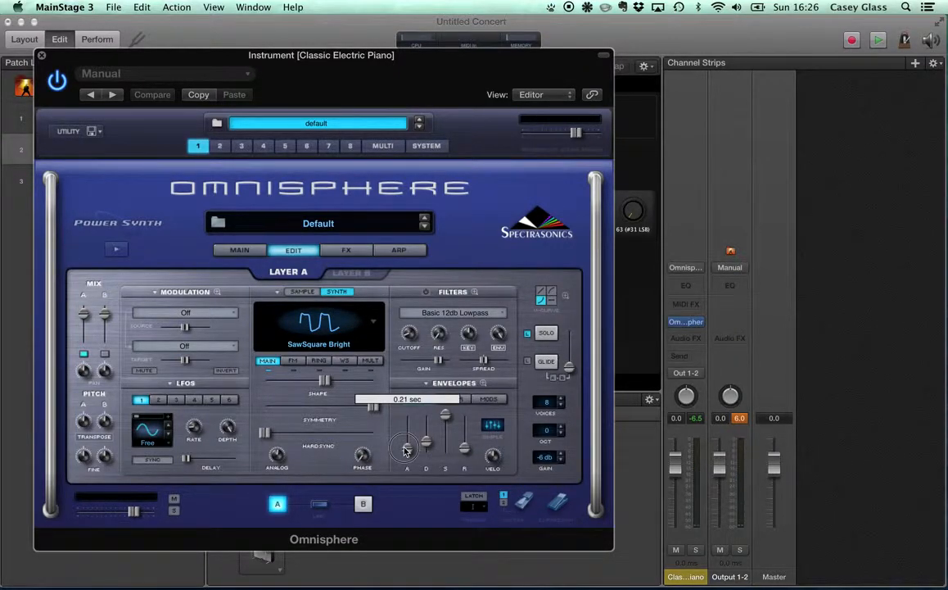
left_click_drag(406, 450, 406, 452)
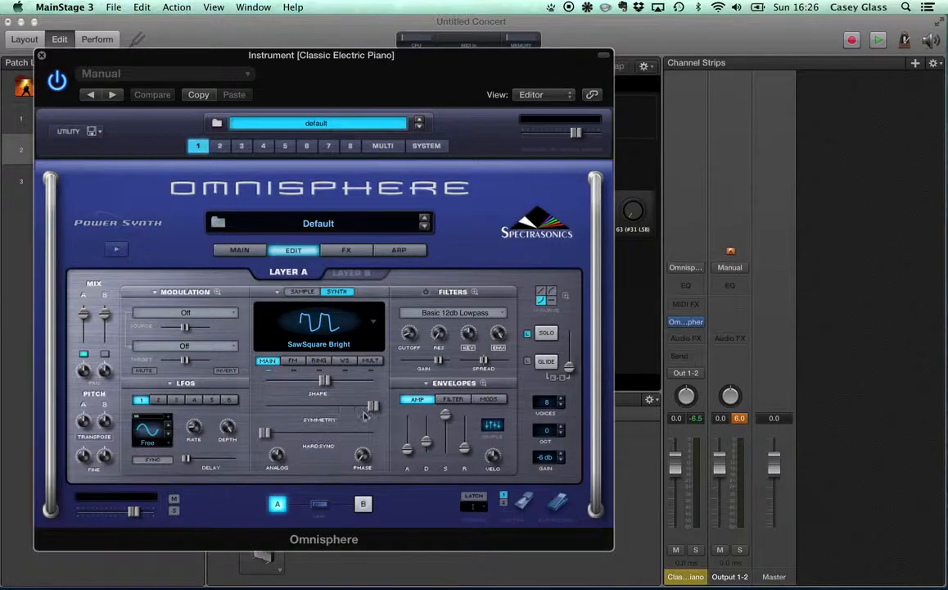
Step: Enable the oscillator's Mult section and switch it from Unison to Harmonia mode
left_click(373, 361)
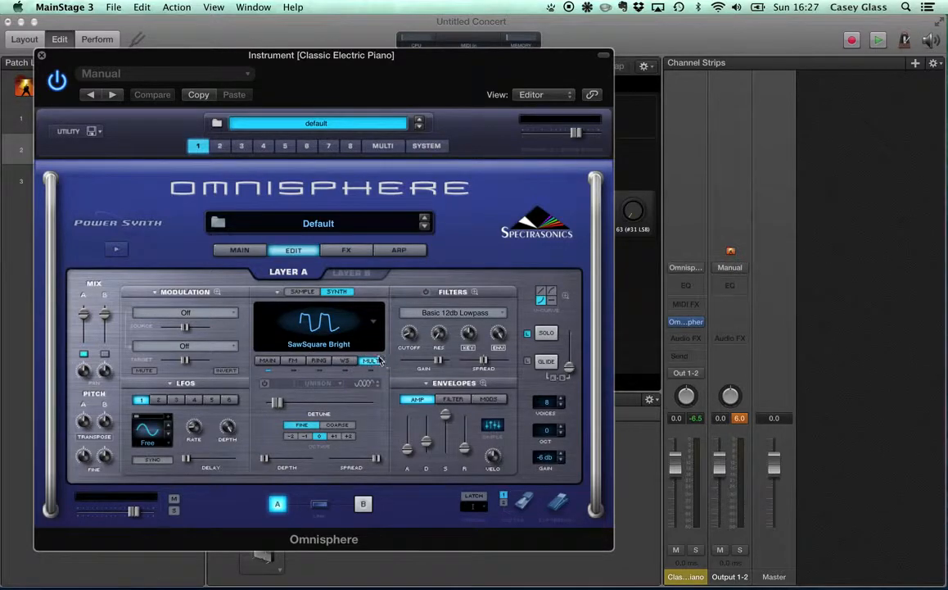
left_click(265, 383)
left_click(318, 383)
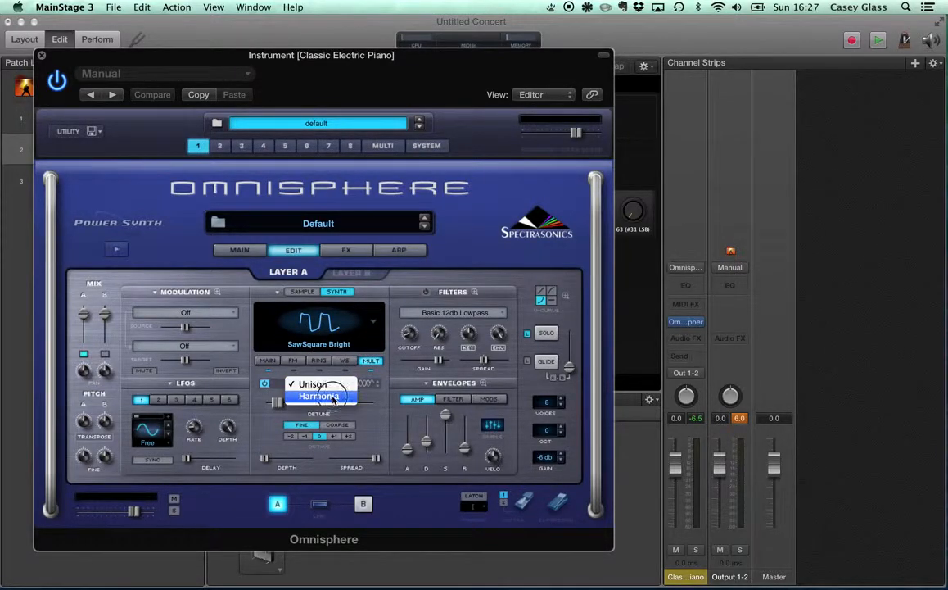
left_click(330, 397)
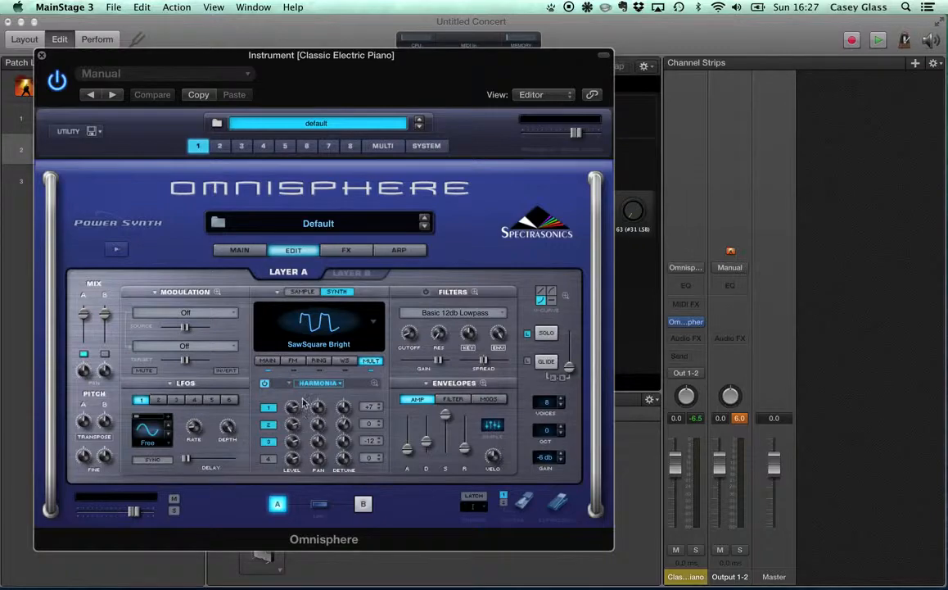
Step: Examine the level, pan, transpose, detune and wave settings of the four voices in the Harmonia zoom view
left_click(377, 386)
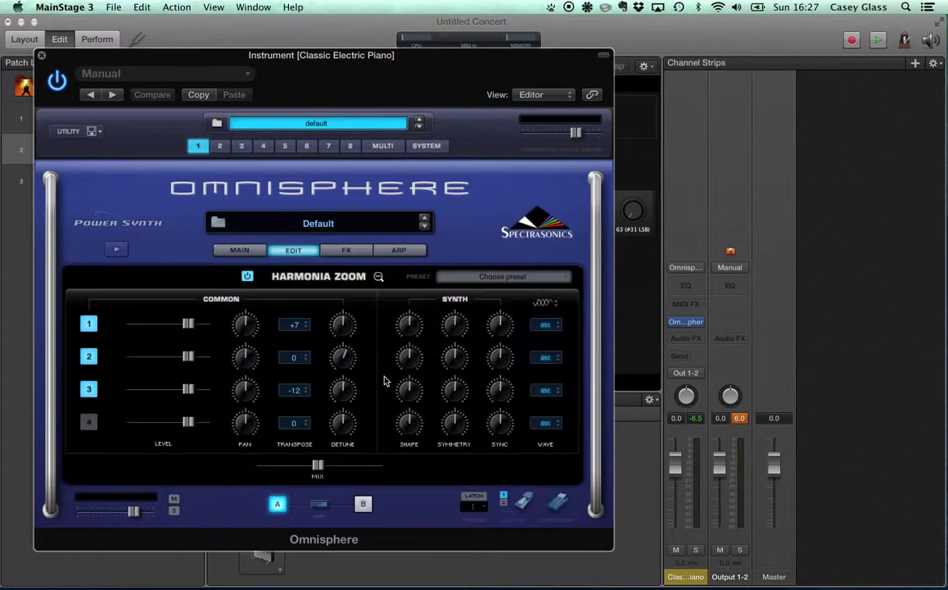
left_click(378, 277)
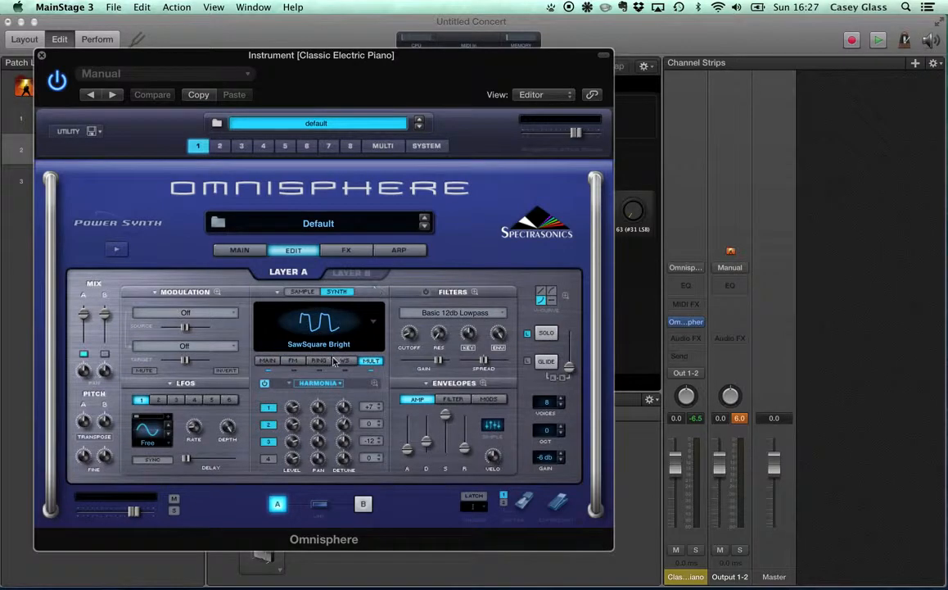
left_click(376, 385)
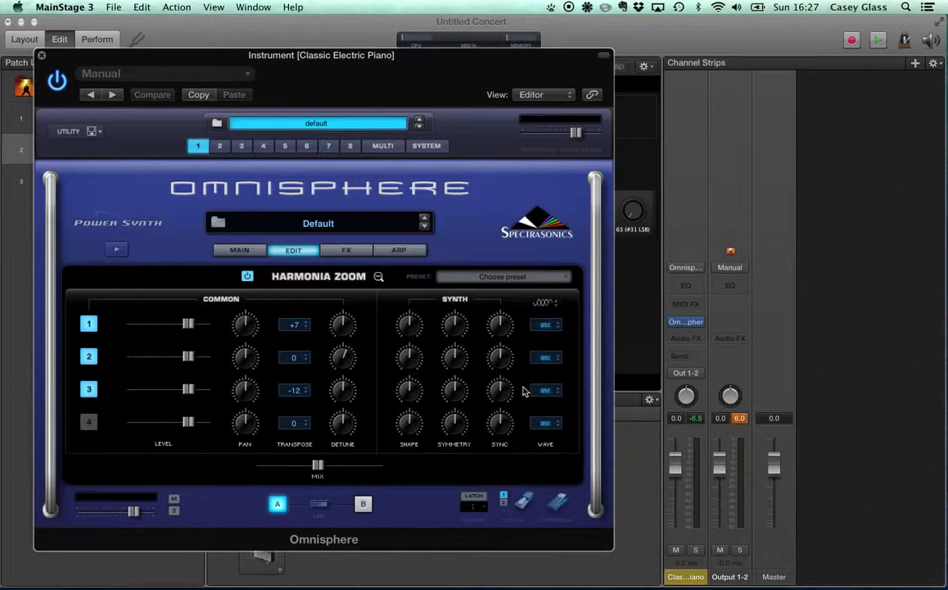
left_click(557, 303)
left_click(560, 307)
left_click(377, 277)
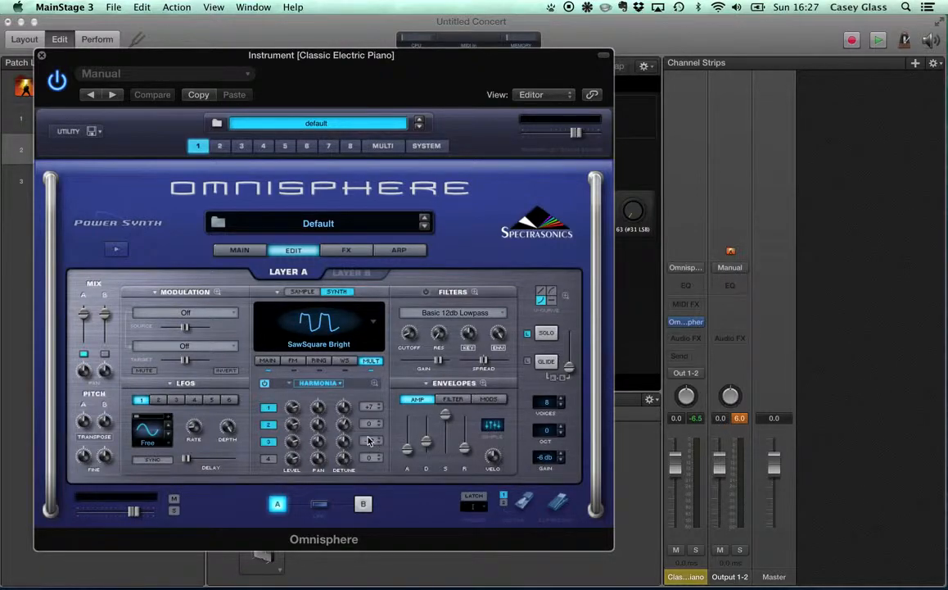
Step: Set the transpose of Harmonia voices 1 and 3 to 0 in the zoomed Harmonia view
left_click(376, 386)
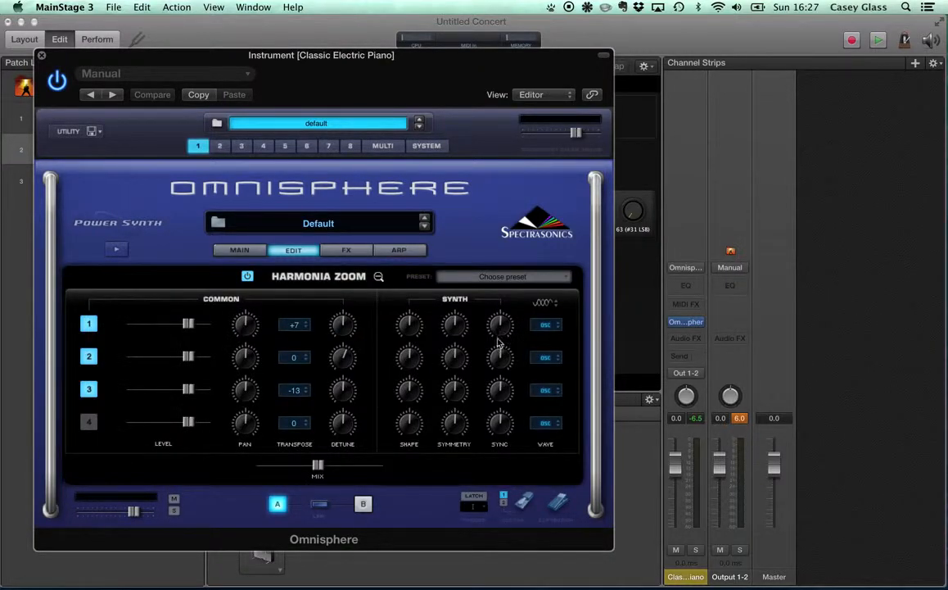
left_click(300, 326)
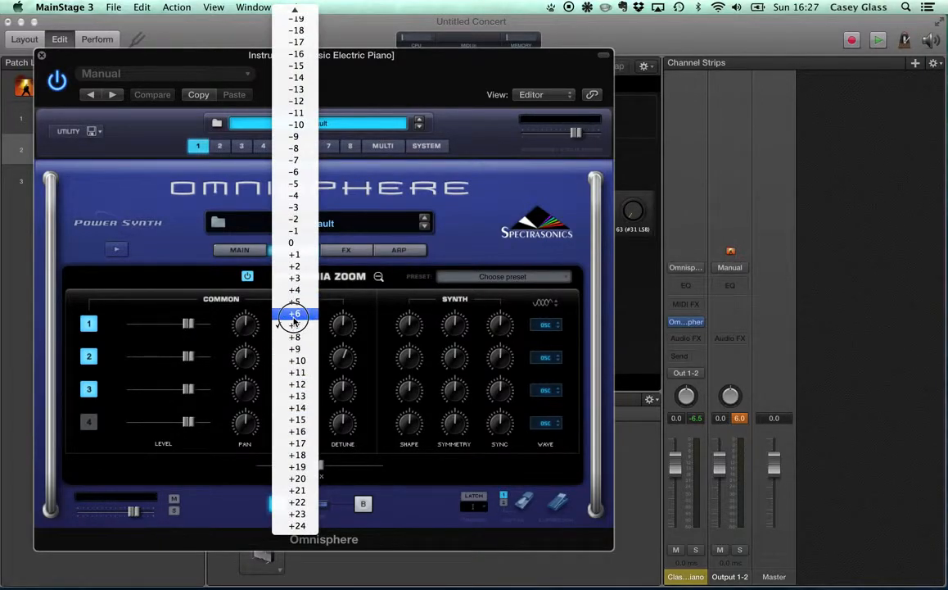
left_click(290, 246)
left_click(295, 391)
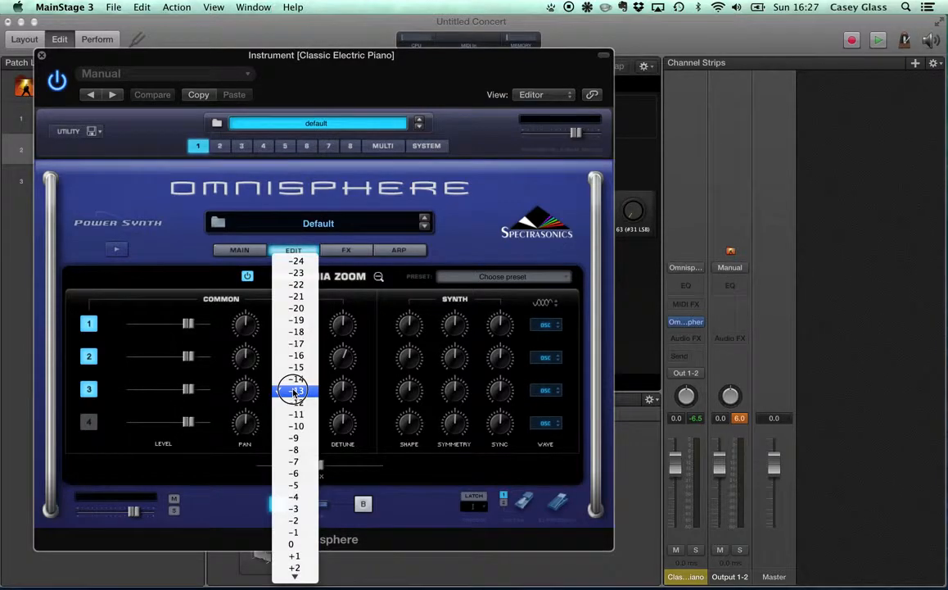
left_click_drag(295, 393, 295, 544)
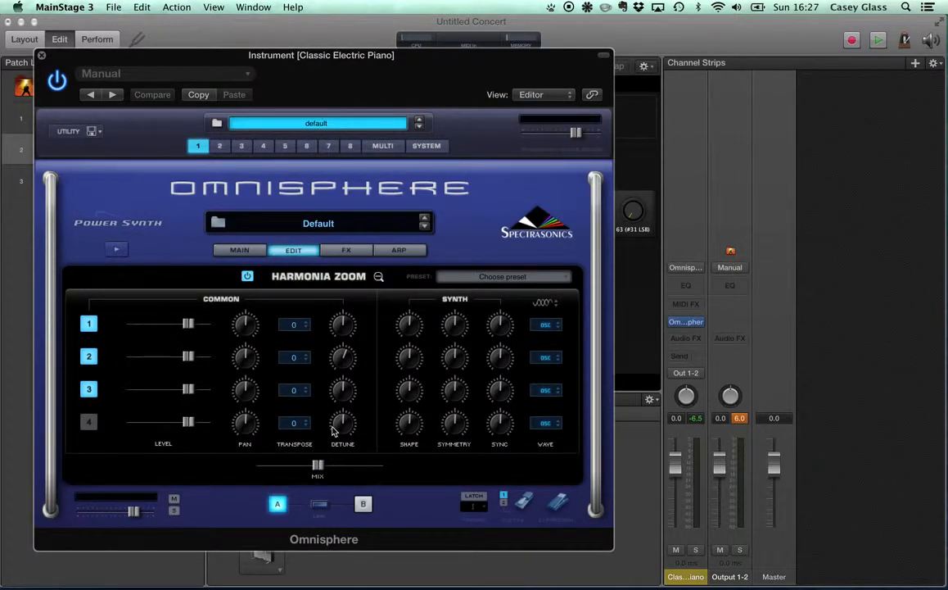
Step: Detune Harmonia voice 2 slightly below centre and voice 1 to 0.525, turn voice 3 off, and leave the zoomed view
mouse_move(346, 361)
mouse_move(347, 326)
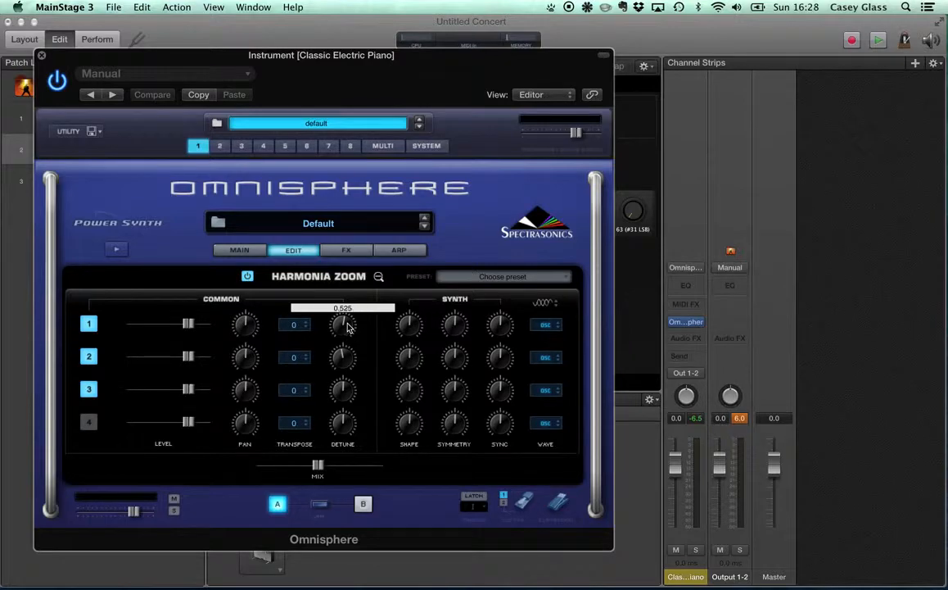
left_click(90, 392)
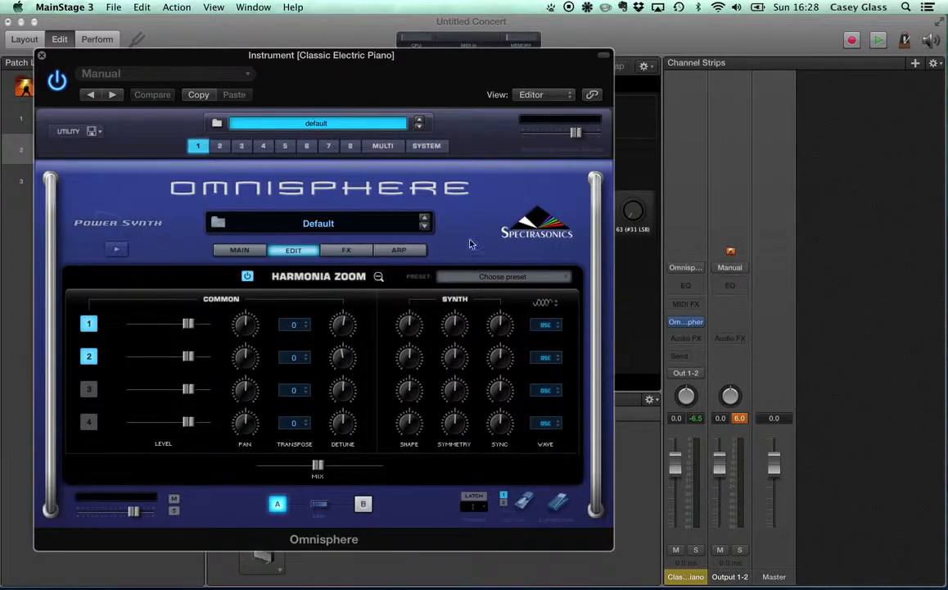
left_click(378, 277)
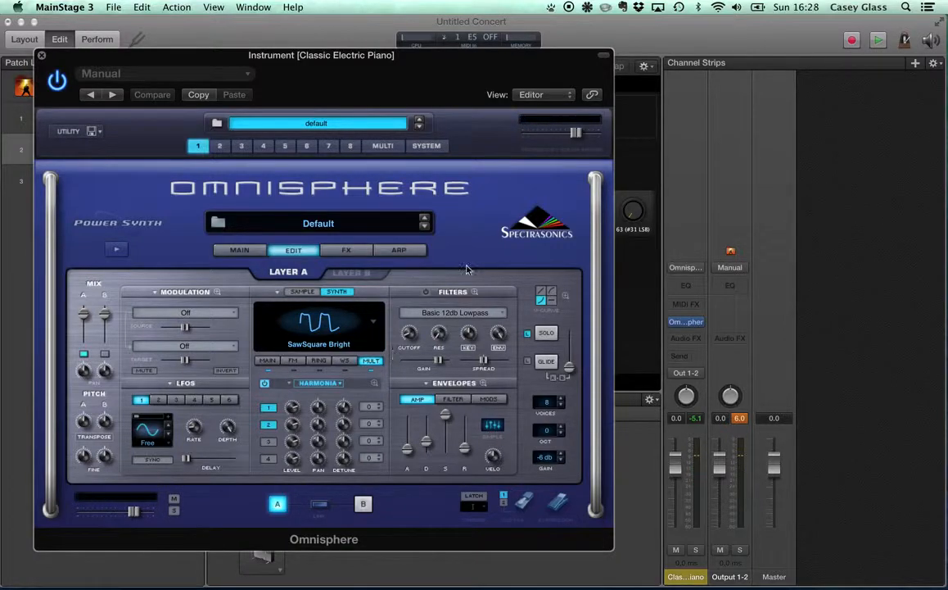
Step: Enable the layer's filter and load the LPF Juicy 24db lowpass preset
left_click(426, 292)
mouse_move(483, 369)
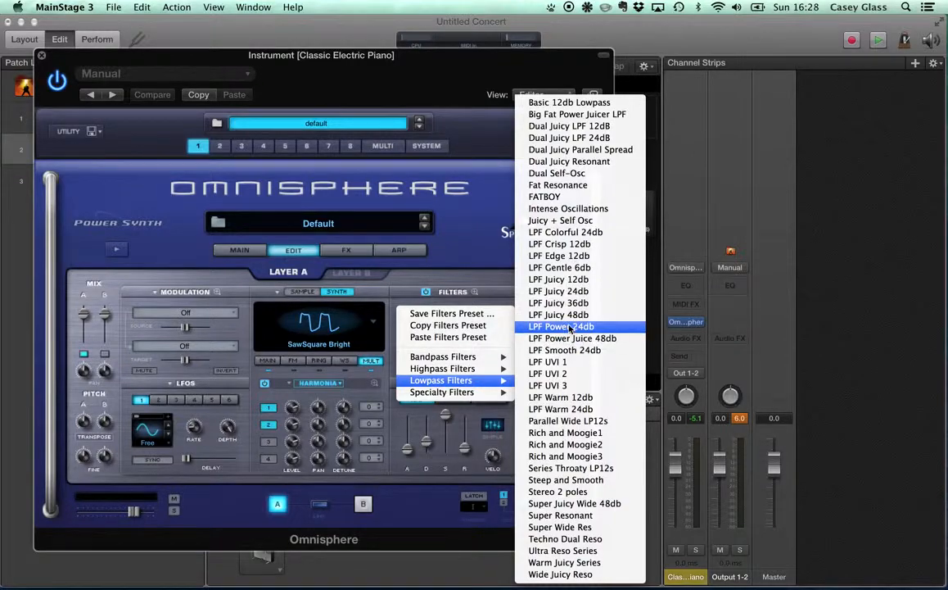
left_click(513, 299)
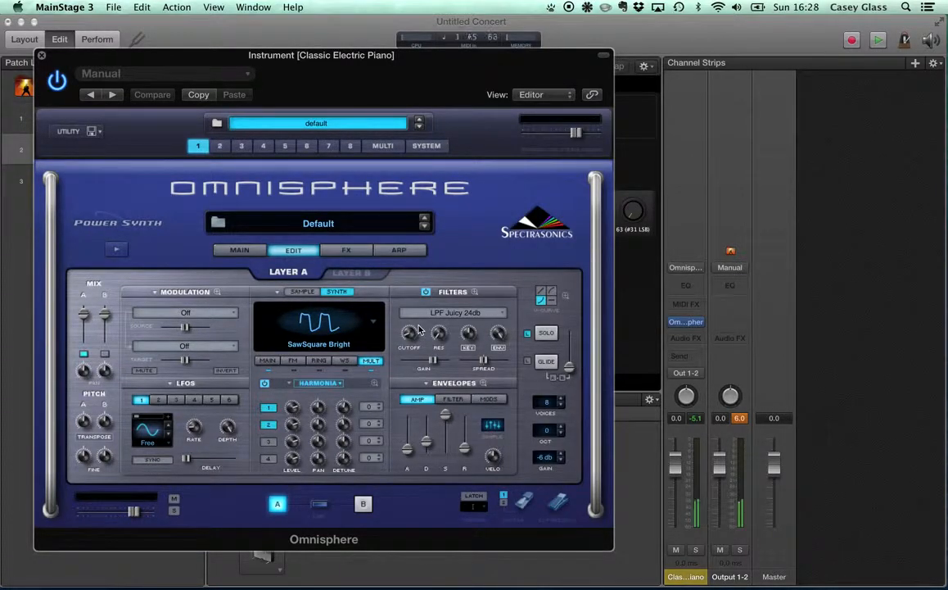
Step: Adjust the lowpass filter's cutoff and dial in a low amount of resonance
left_click_drag(404, 335, 413, 311)
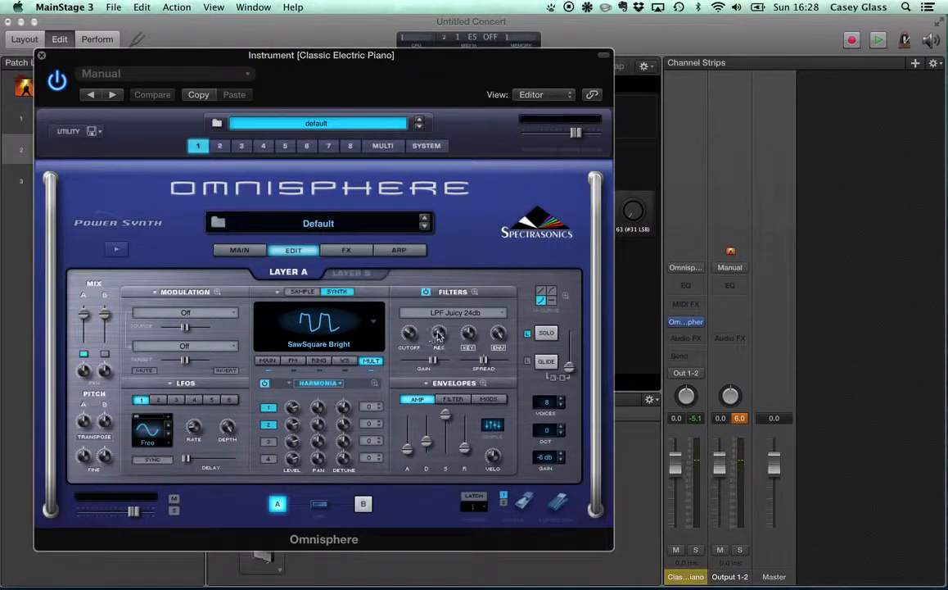
mouse_move(439, 320)
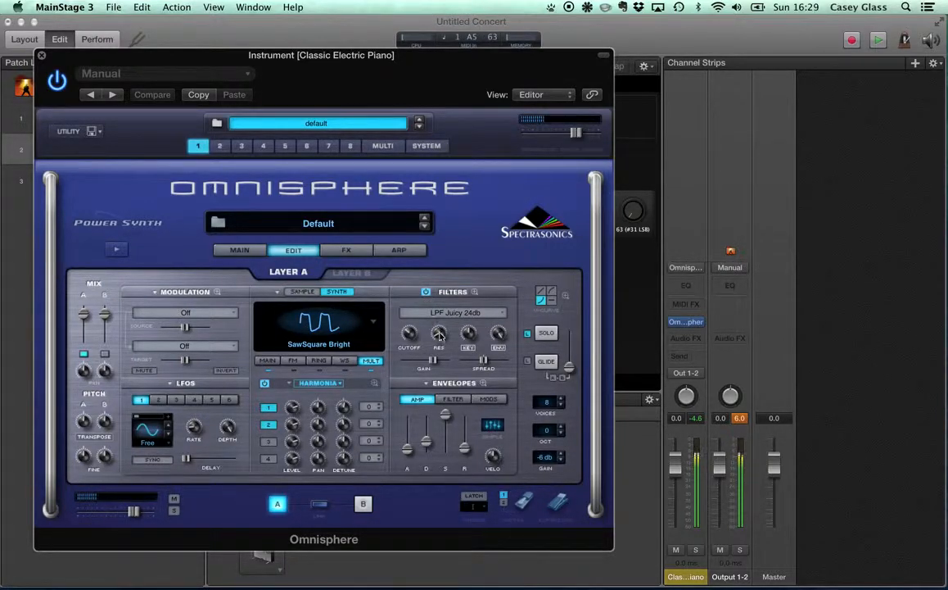
left_click_drag(440, 336, 439, 295)
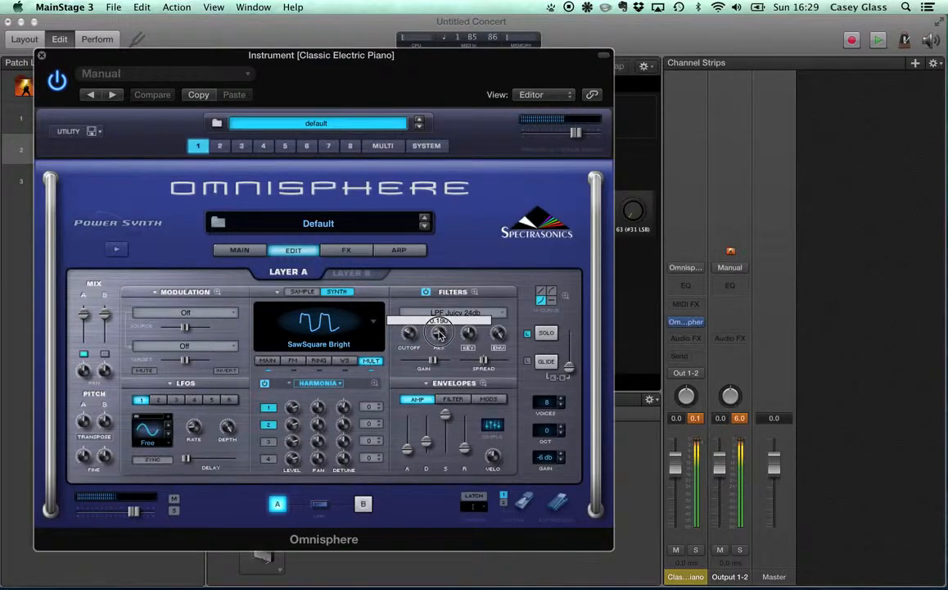
mouse_move(439, 330)
left_click_drag(439, 331, 437, 333)
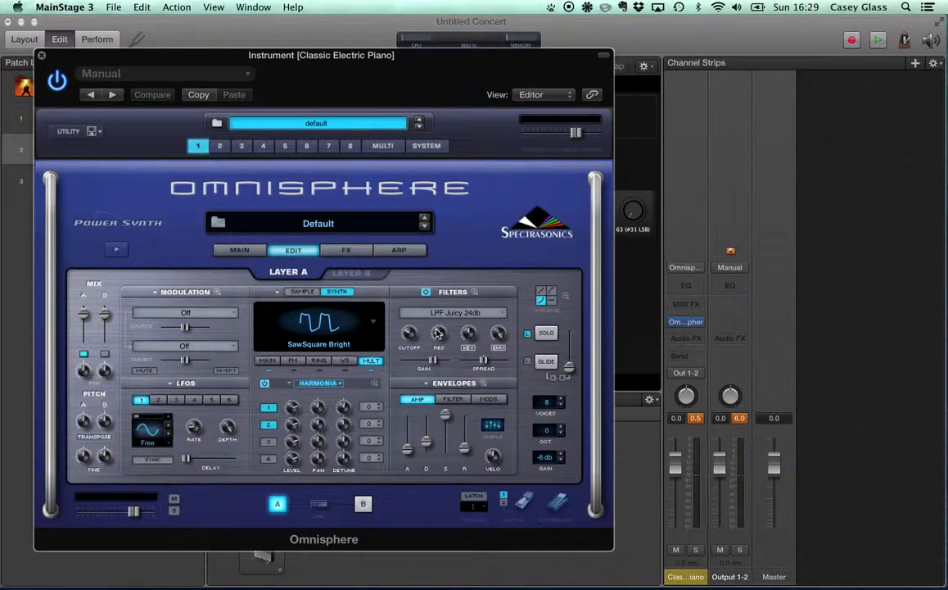
mouse_move(438, 333)
left_mouse_down()
mouse_move(439, 307)
mouse_move(443, 331)
left_mouse_up()
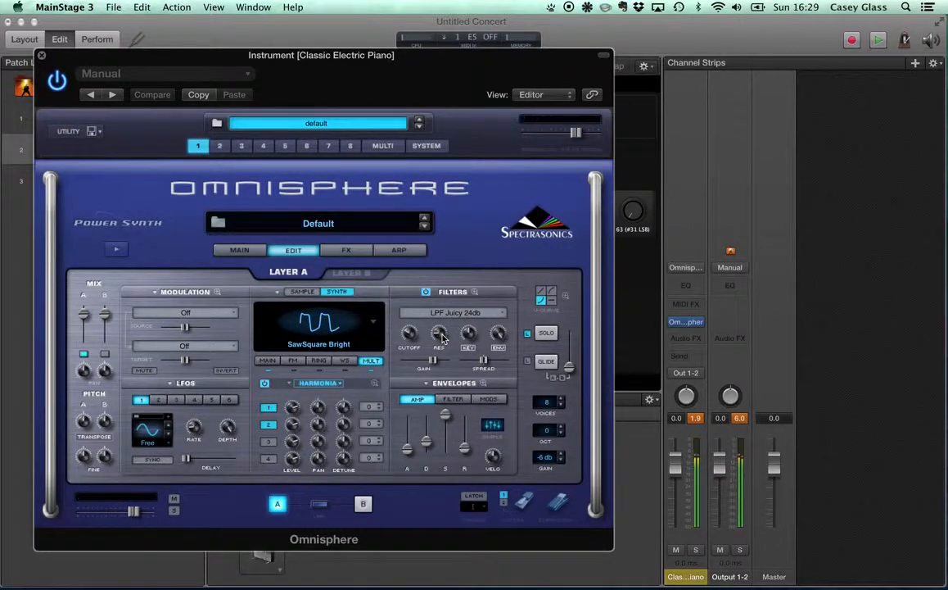
Step: Turn on Glide for the layer and raise the glide amount slightly
left_click(545, 363)
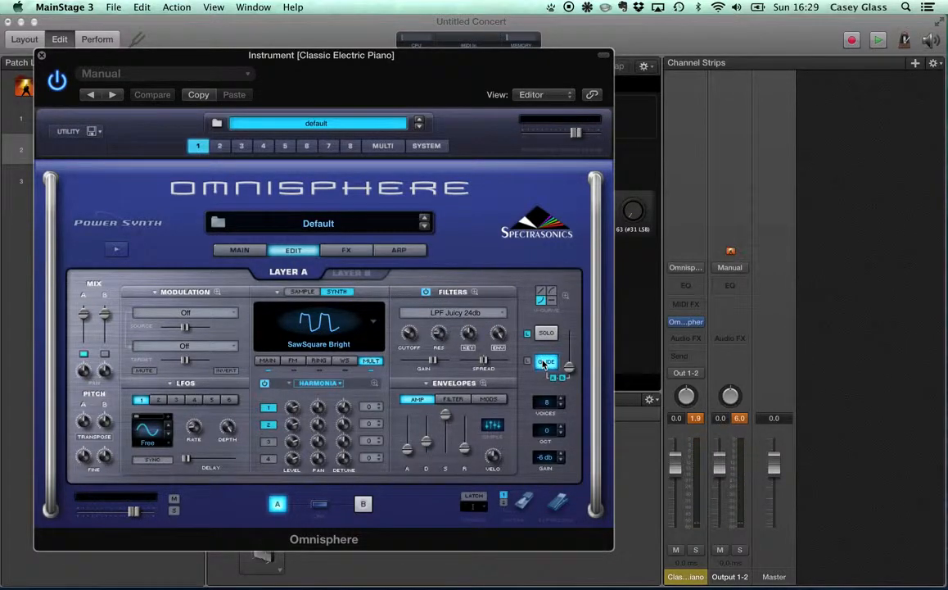
mouse_move(569, 363)
Step: Load a Tape Slammer into the first slot of the common effects rack
left_click(347, 252)
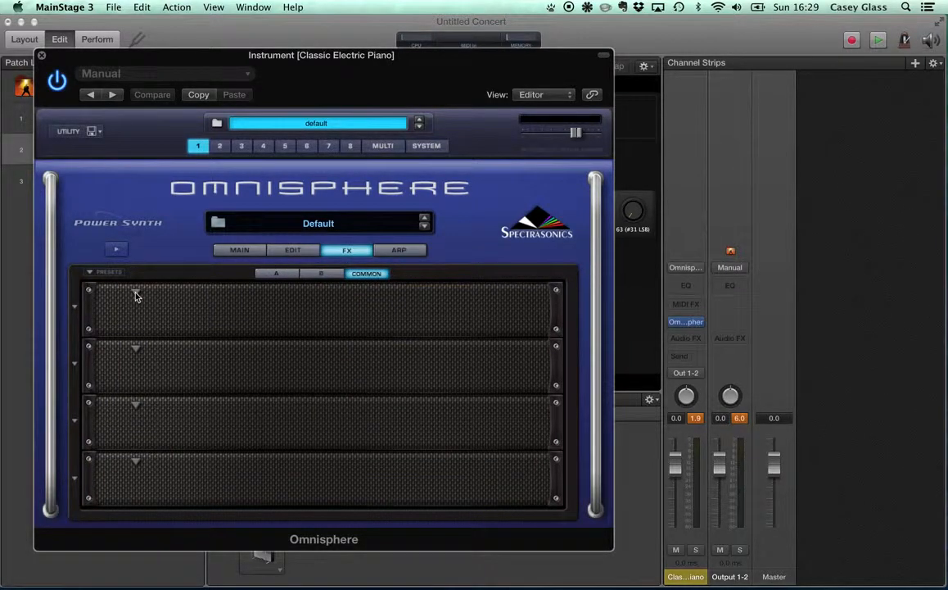
left_click(276, 274)
left_click(366, 273)
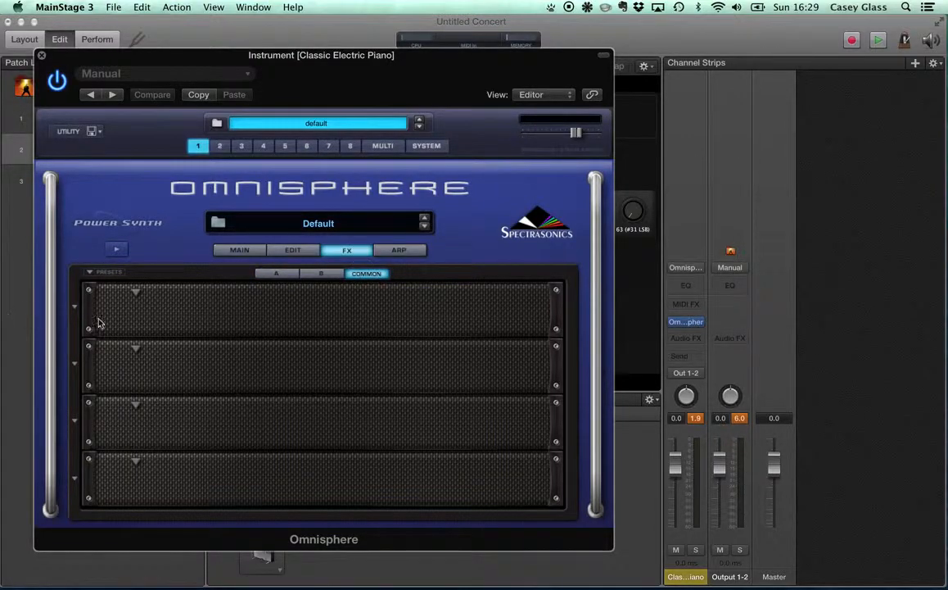
left_click(136, 293)
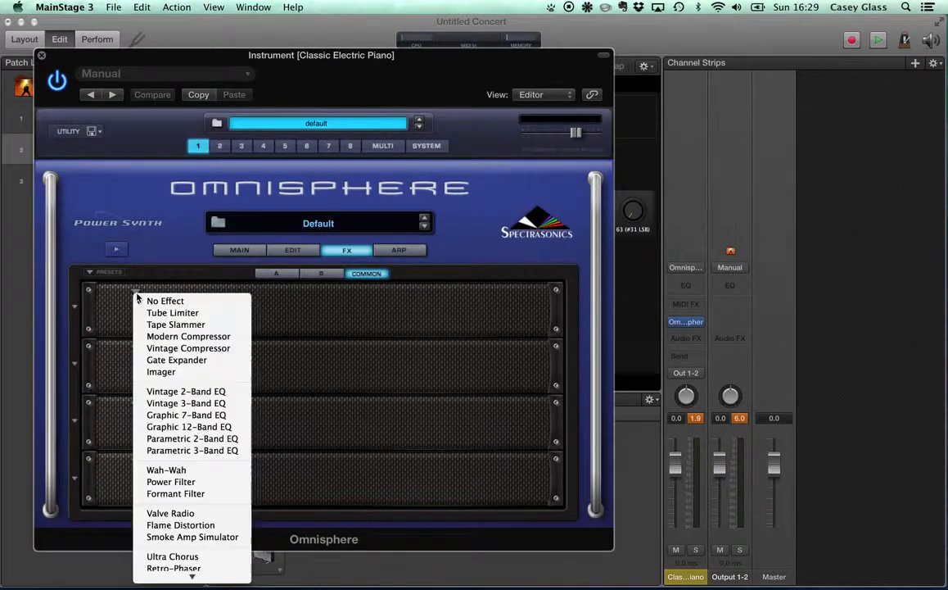
left_click(188, 326)
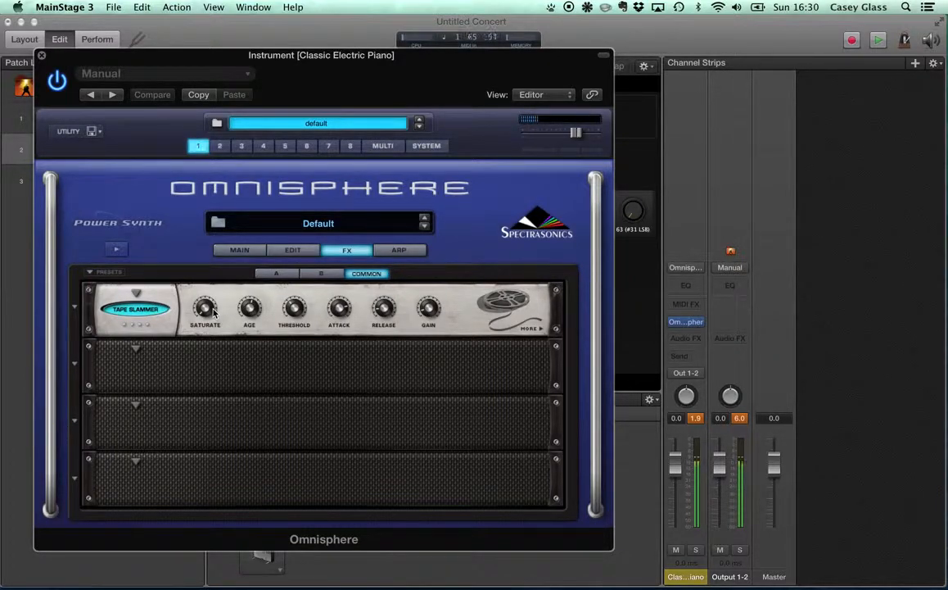
Step: Load a PRO-Verb into the second slot of the common effects rack
left_click(136, 349)
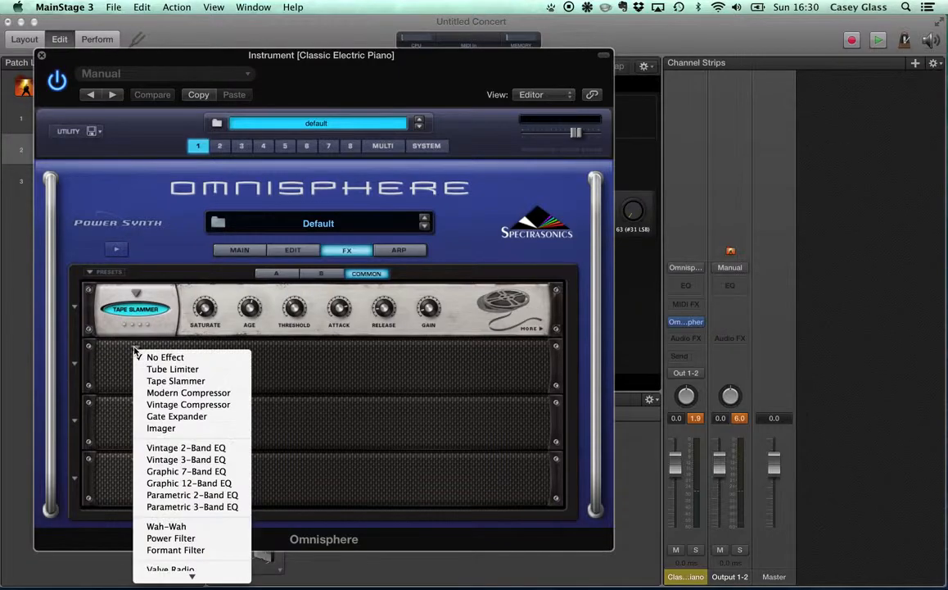
scroll(177, 499, "down", 5)
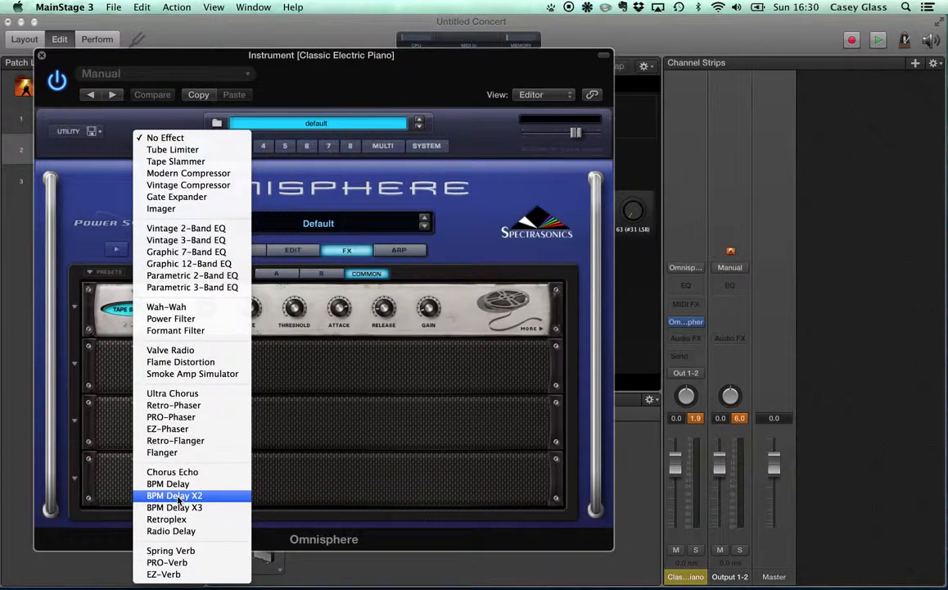
left_click(186, 562)
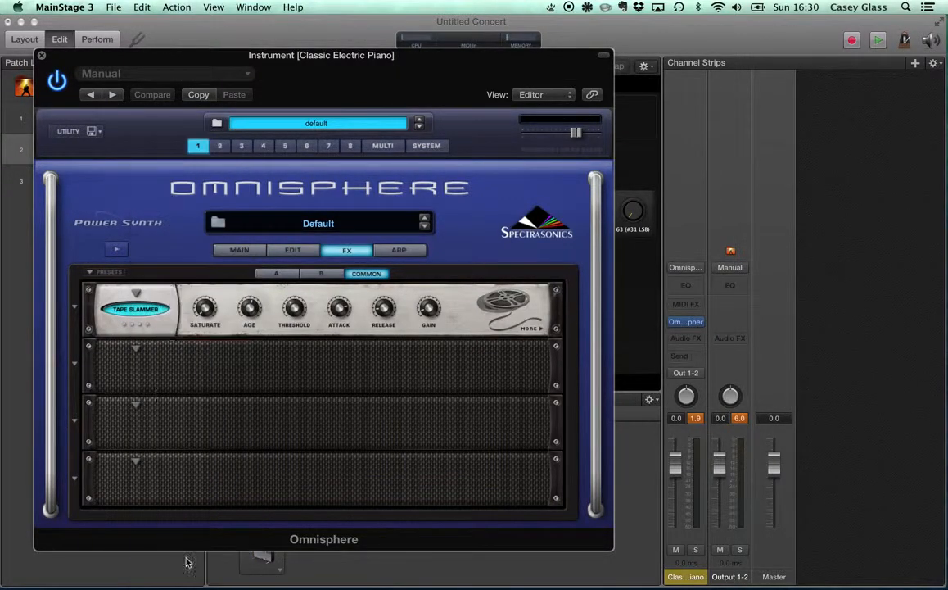
Step: Try different PRO-Verb mix levels and leave the mix at maximum
left_click_drag(127, 384, 250, 409)
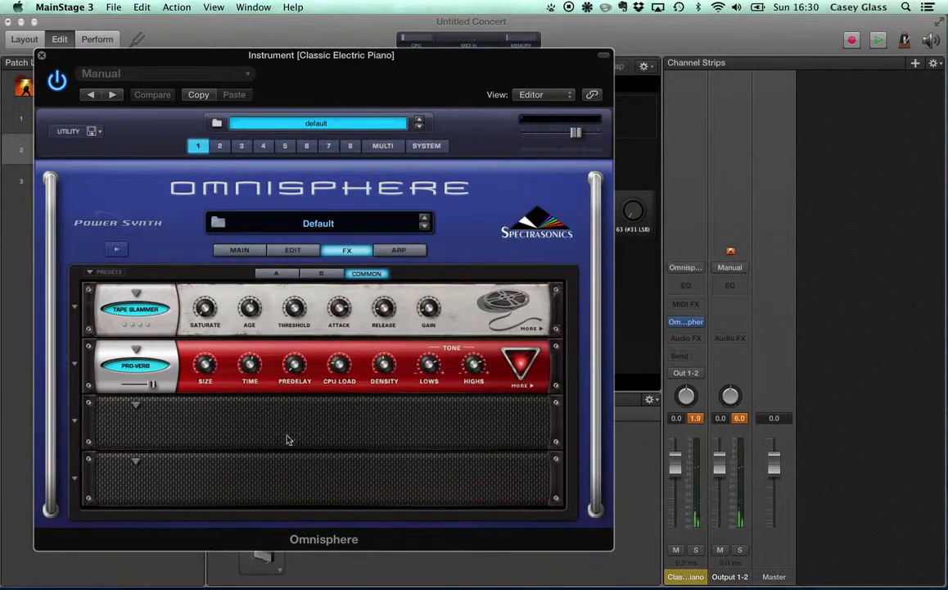
left_click(293, 367)
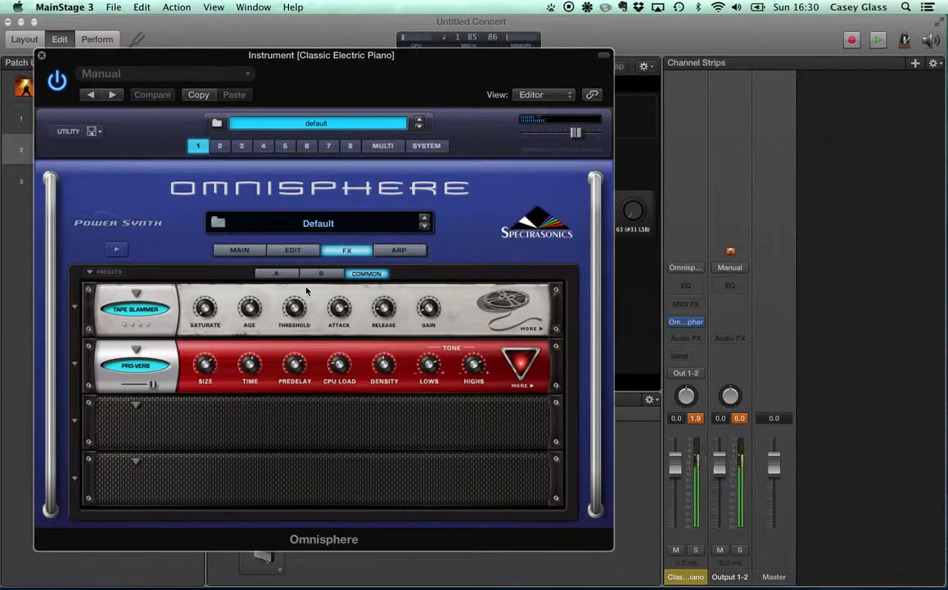
left_click_drag(148, 381, 195, 392)
left_click_drag(152, 384, 135, 393)
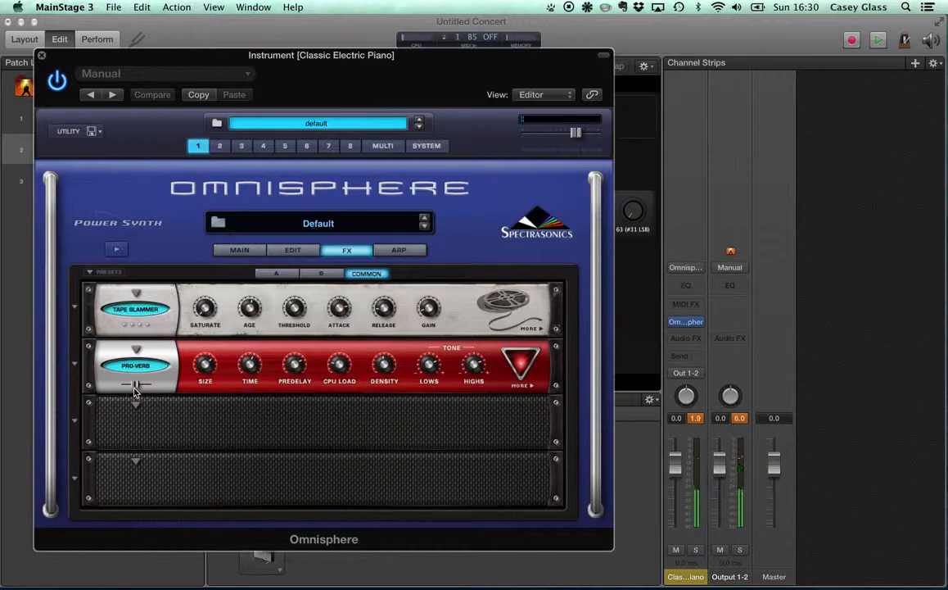
left_click_drag(135, 393, 211, 393)
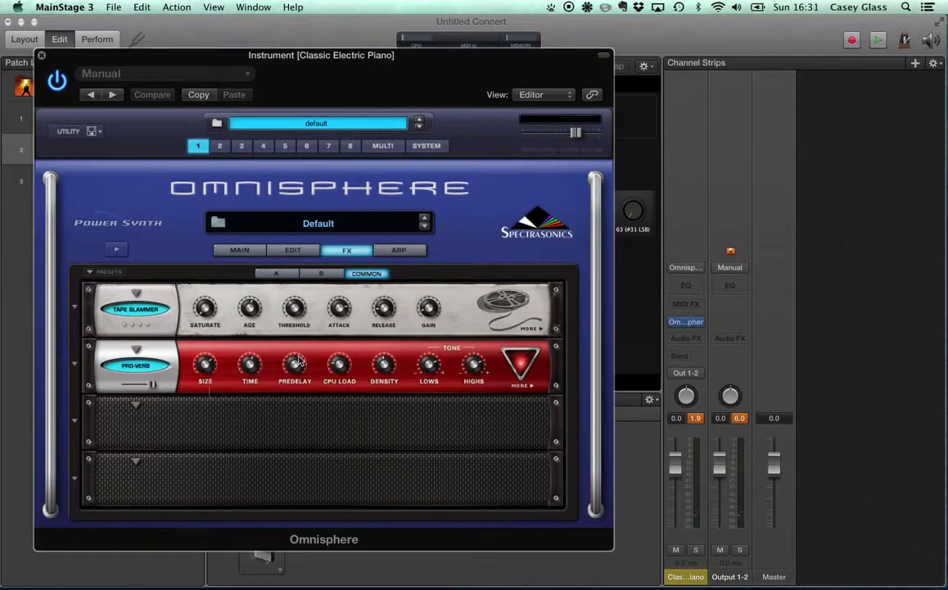
Step: Lower the PRO-Verb's predelay to minimum and show its additional reverb shaping controls
left_click_drag(297, 364, 318, 446)
left_click_drag(297, 364, 307, 448)
mouse_move(385, 363)
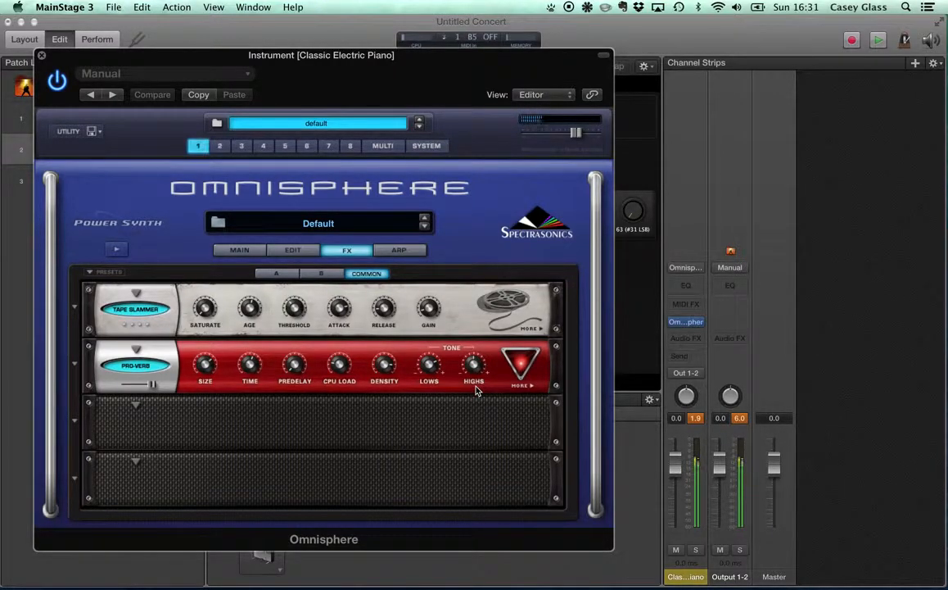
left_click(521, 383)
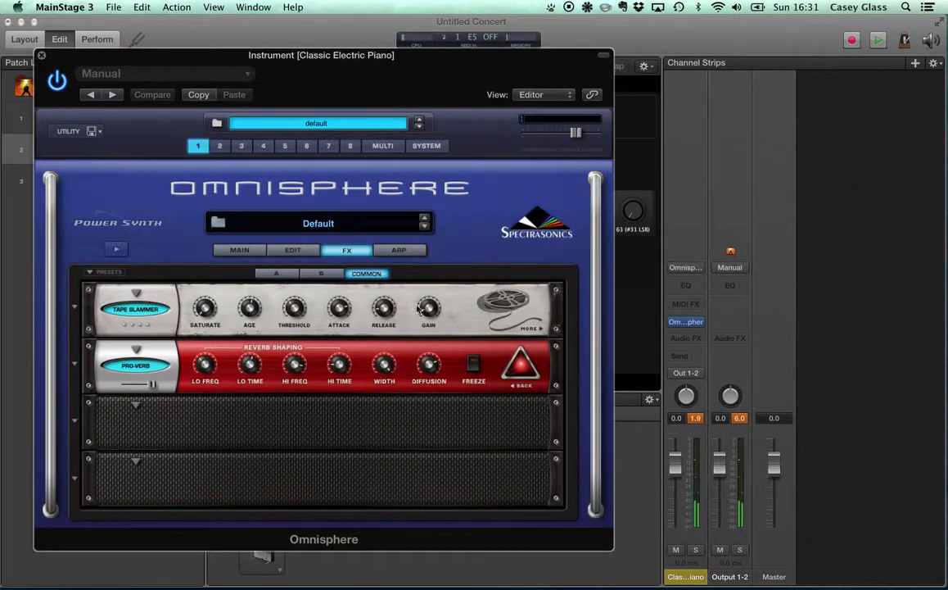
Step: Adjust the Tape Slammer's makeup gain
mouse_move(425, 308)
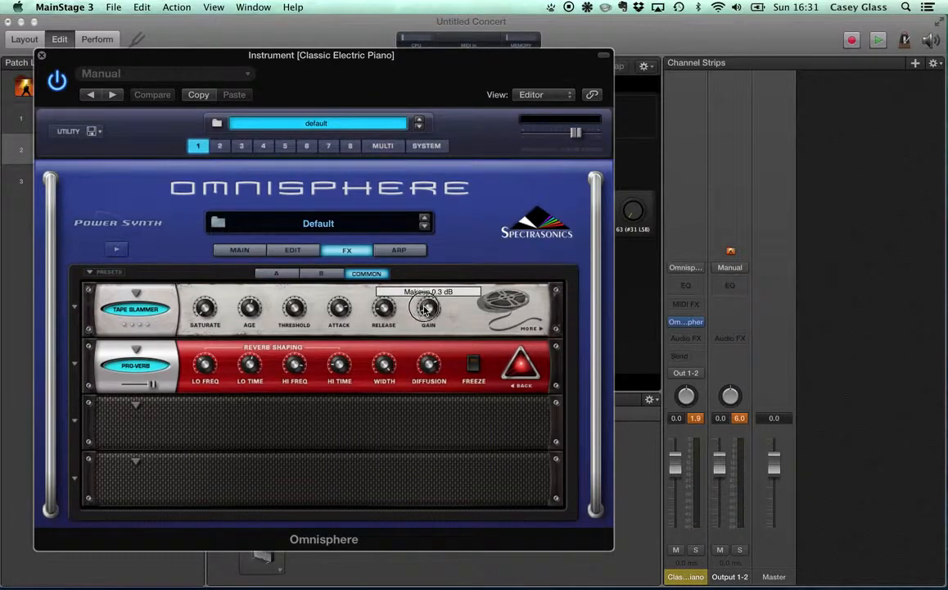
left_click_drag(425, 308, 429, 325)
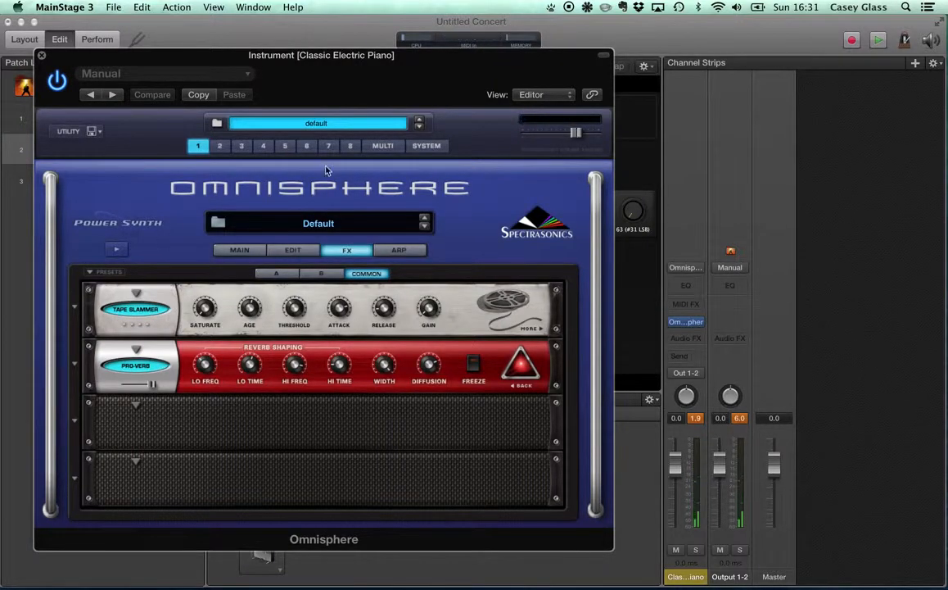
Step: Go back to the layer's sound-editing page and check the filter cutoff
left_click(294, 250)
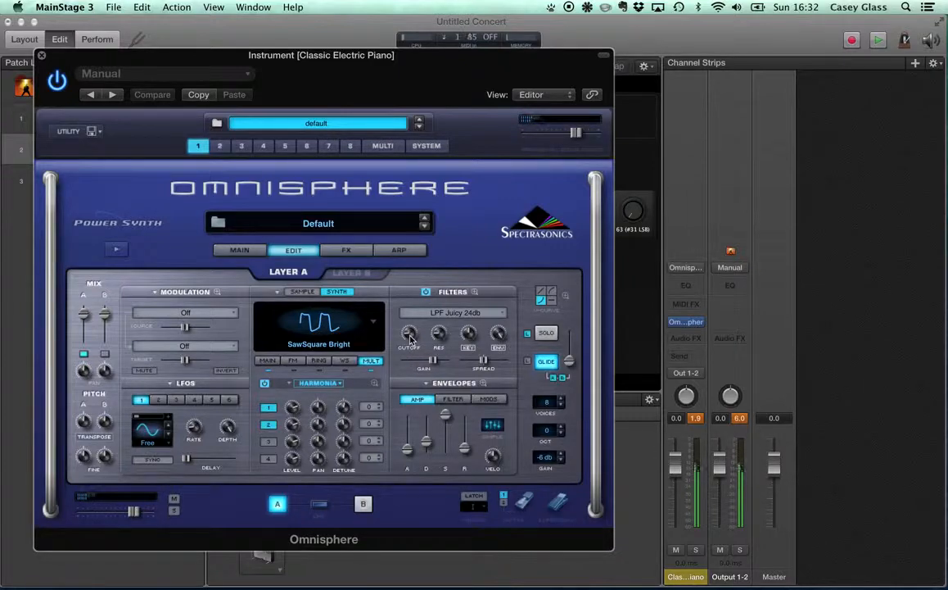
mouse_move(411, 336)
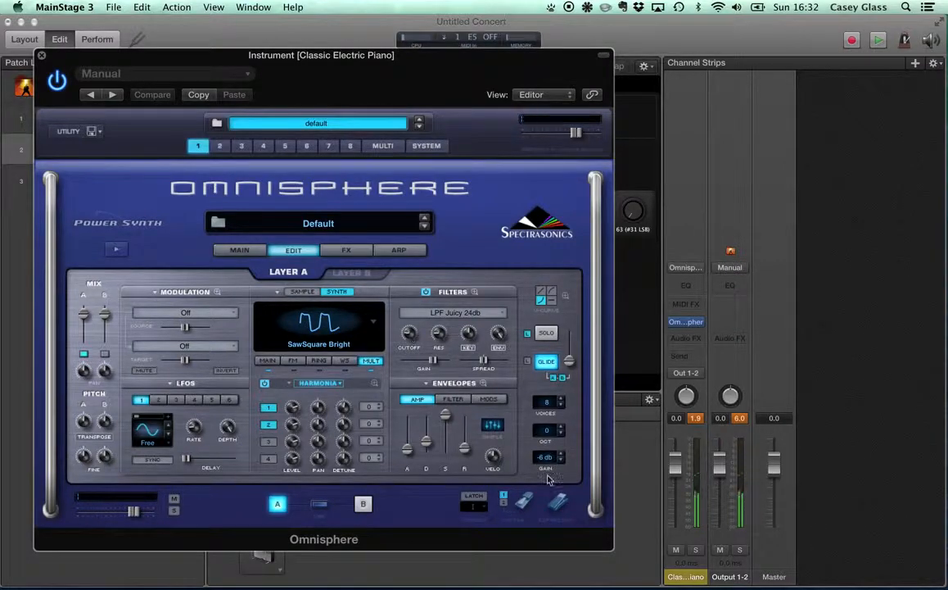
Step: Replace the common rack's Tape Slammer with a Vintage 2-Band EQ, set its low frequency to 200 and adjust the low cut
left_click(345, 249)
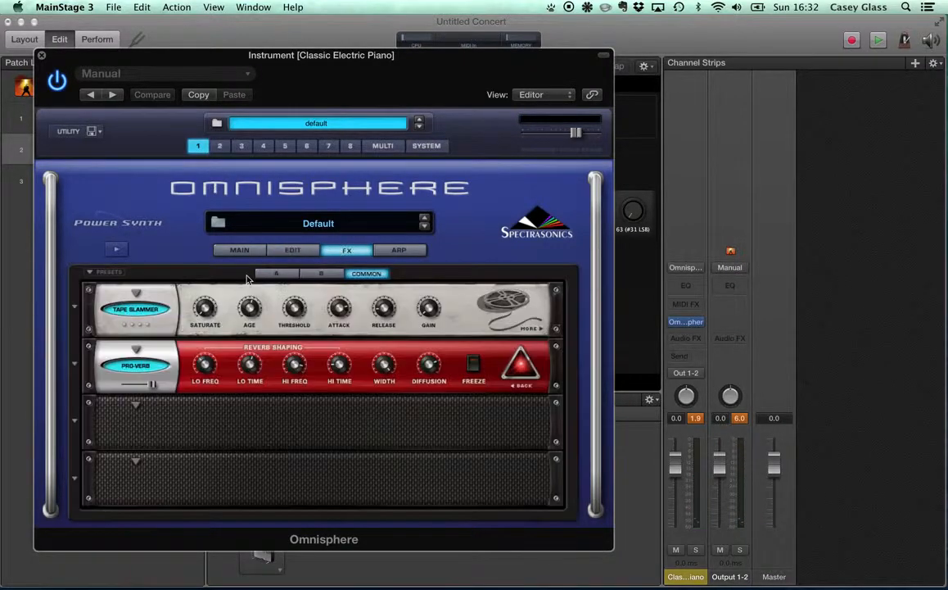
left_click(137, 294)
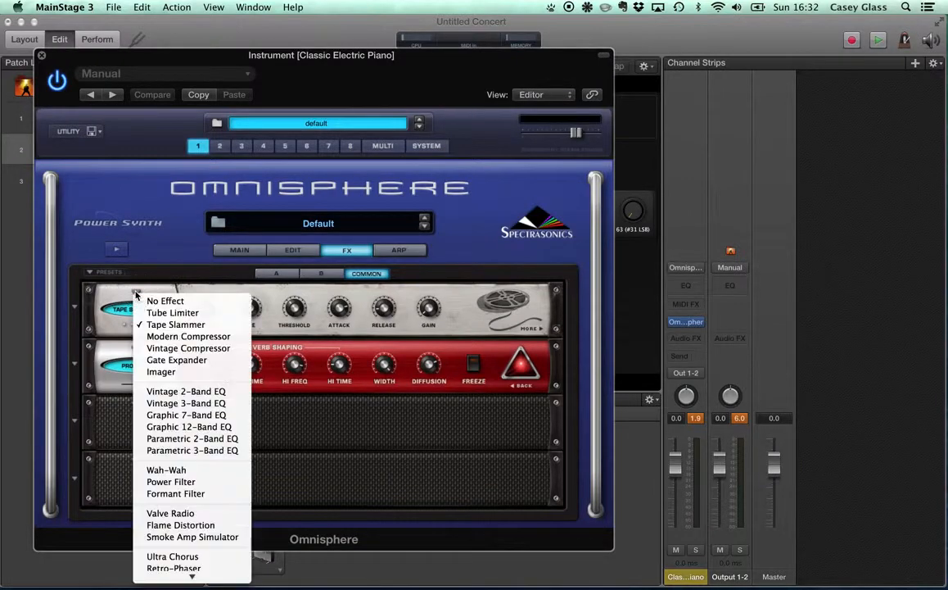
left_click(212, 391)
left_click(250, 308)
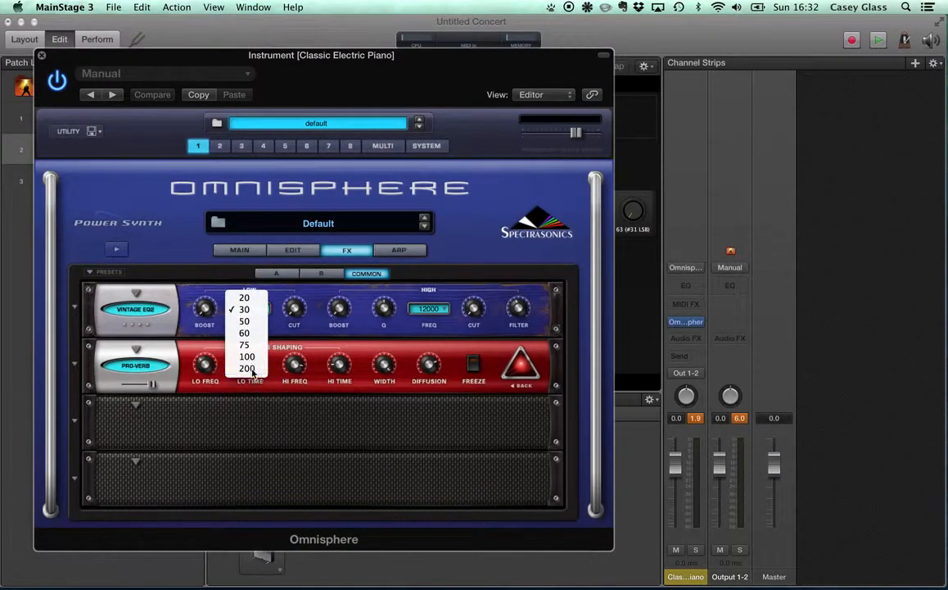
left_click(228, 339)
left_click_drag(293, 308, 296, 282)
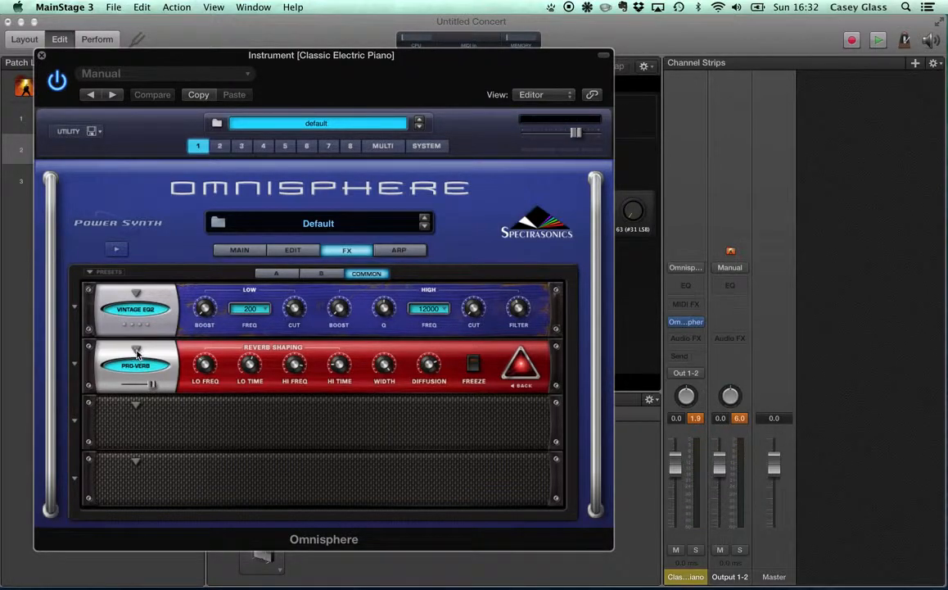
Step: Copy the PRO-Verb's effect preset and paste it into the empty third slot of the common rack
right_click(78, 364)
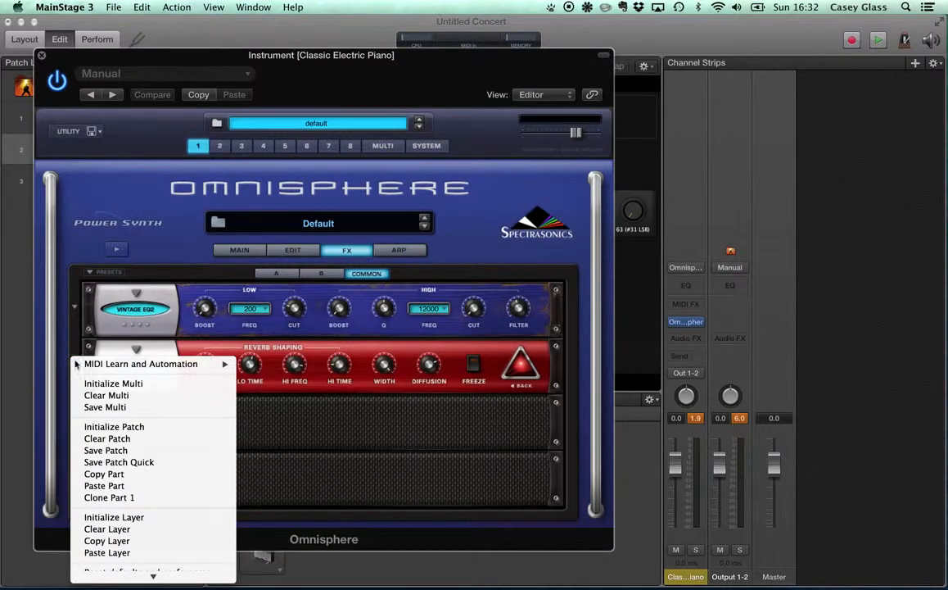
left_click(336, 451)
left_click(96, 358)
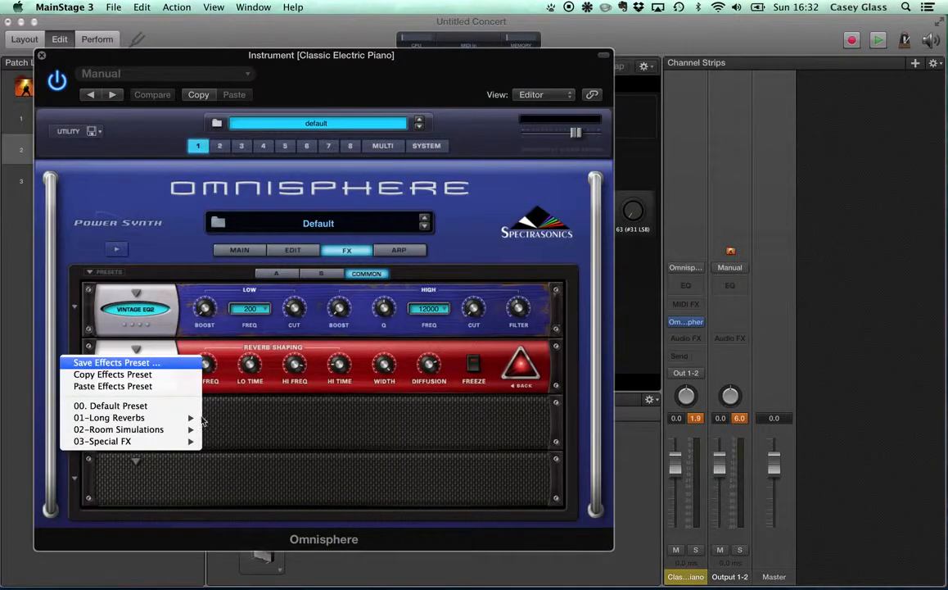
left_click(96, 374)
left_click(82, 411)
left_click(78, 436)
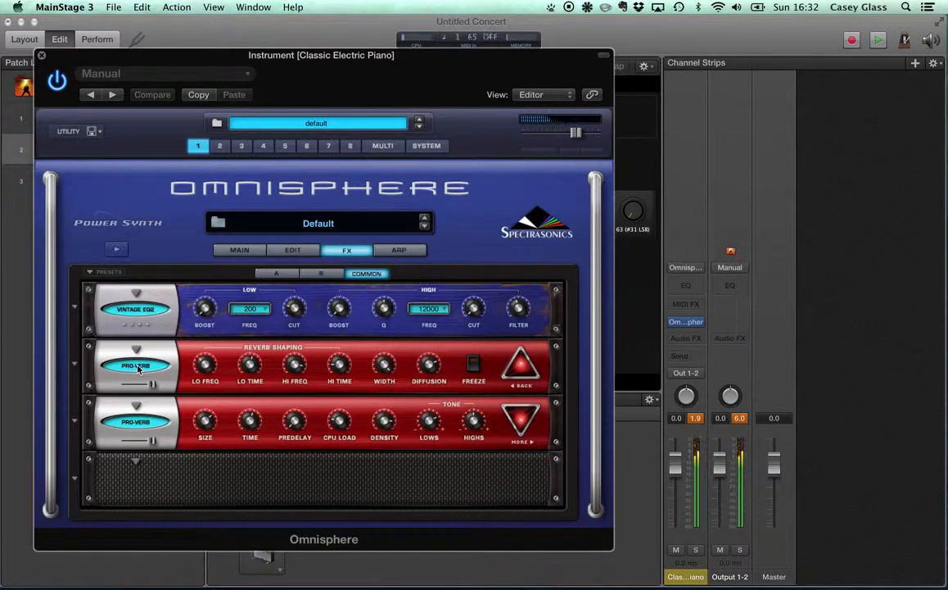
mouse_move(297, 418)
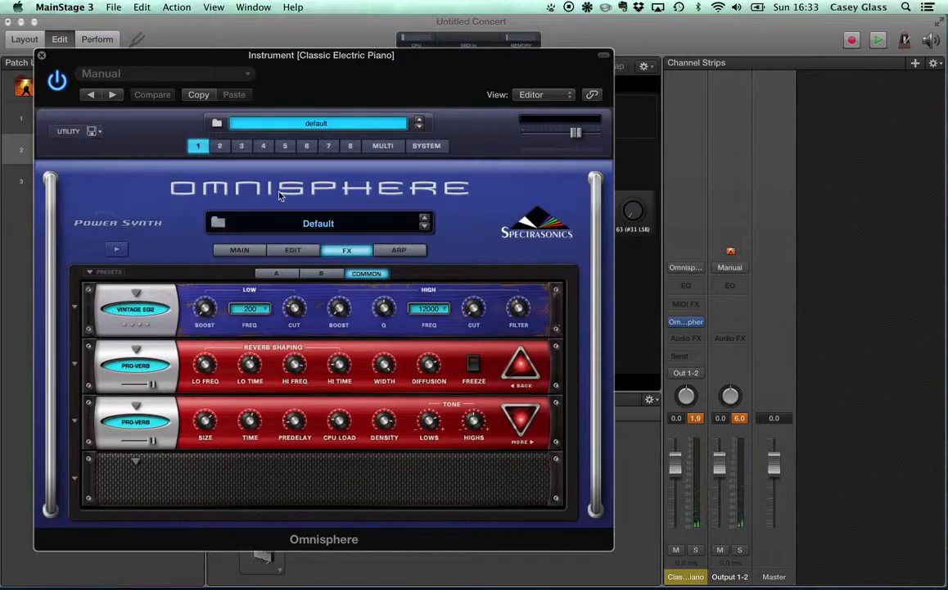
Step: Move the Omnisphere window off the patch list and compare the Verby Lead patch with Verby Lead - Omni
left_click_drag(88, 63, 253, 79)
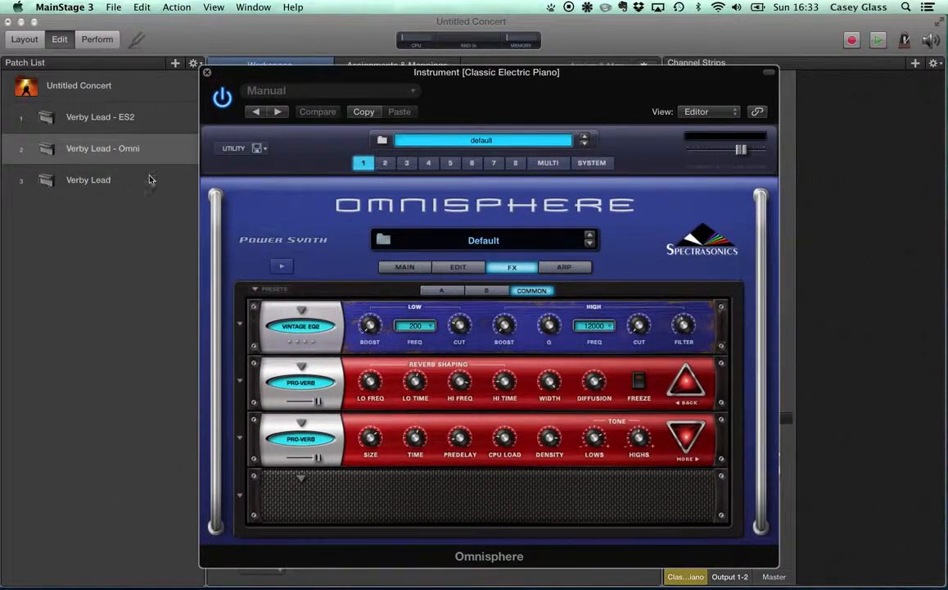
left_click(90, 180)
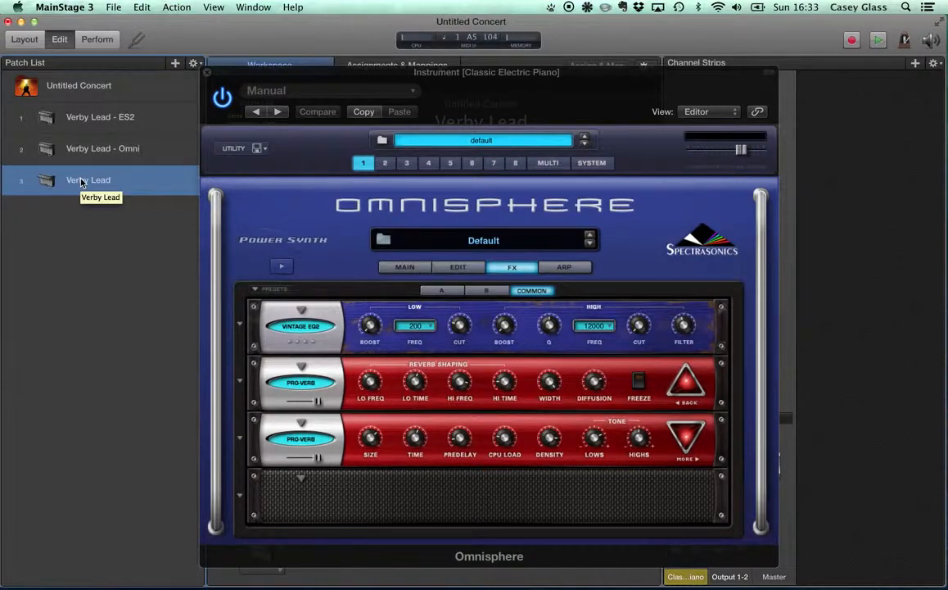
left_click(124, 155)
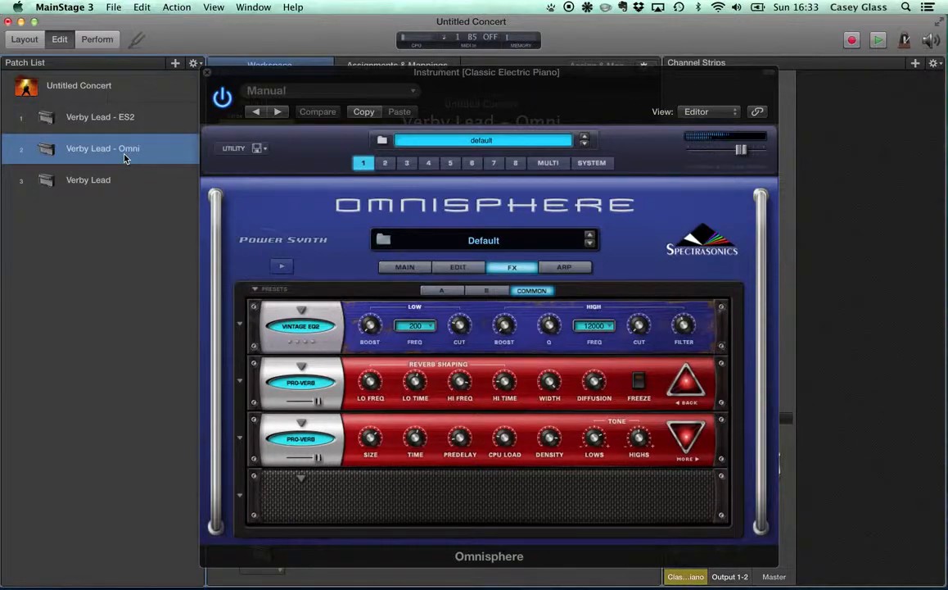
Step: Adjust Layer A's filter cutoff and compare Verby Lead - Omni with the Verby Lead patch
left_click(459, 269)
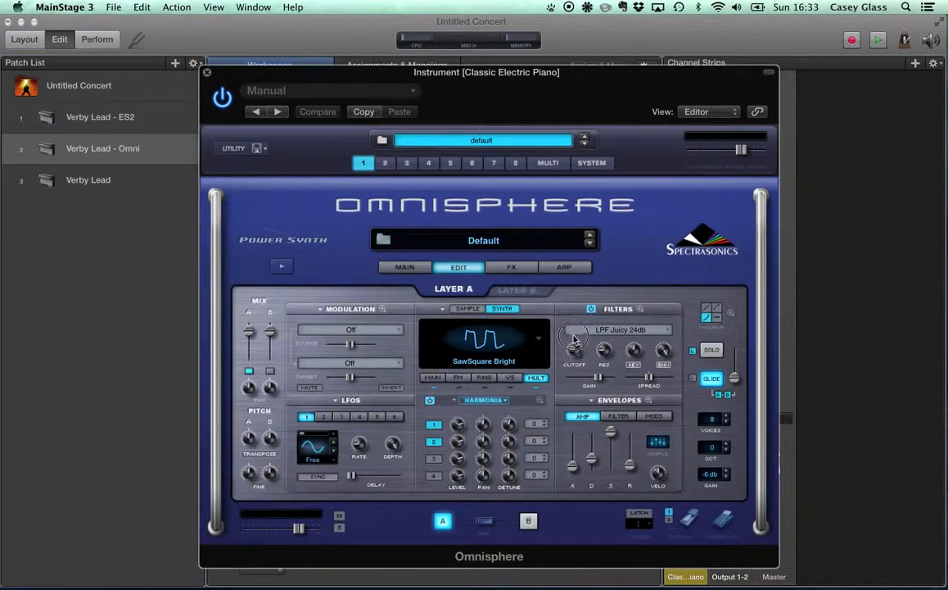
mouse_move(576, 350)
left_mouse_down()
mouse_move(577, 340)
mouse_move(576, 360)
left_mouse_up()
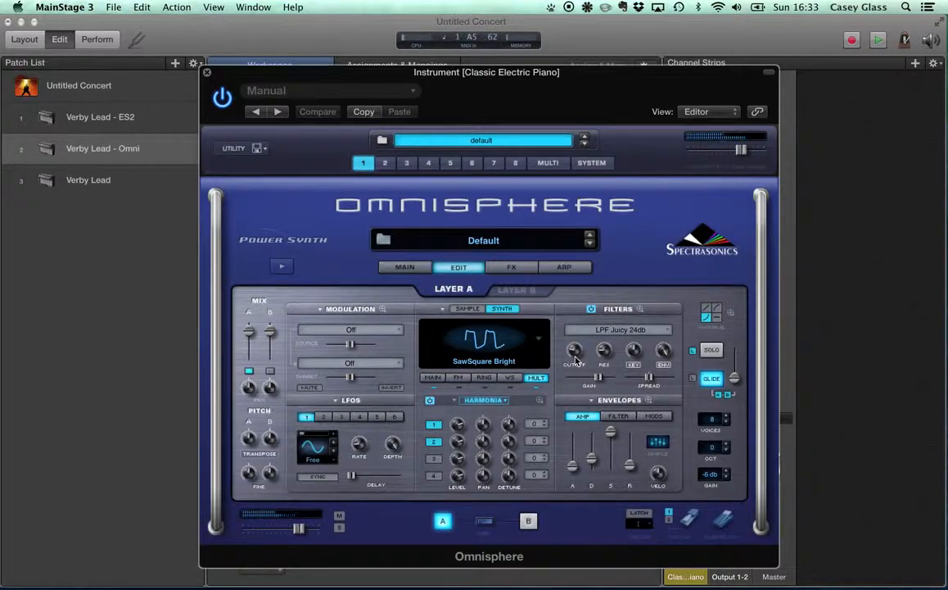
left_click(147, 188)
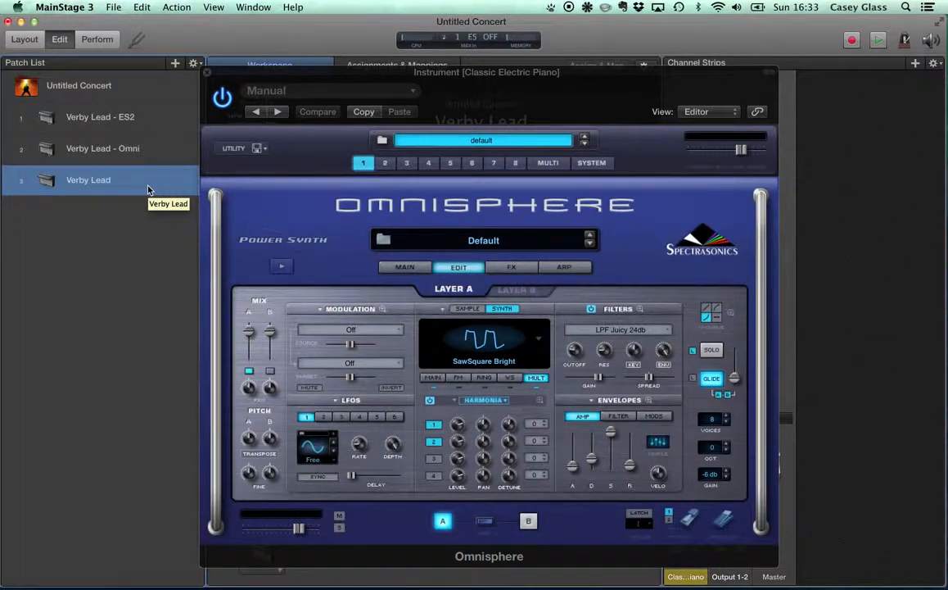
left_click(131, 152)
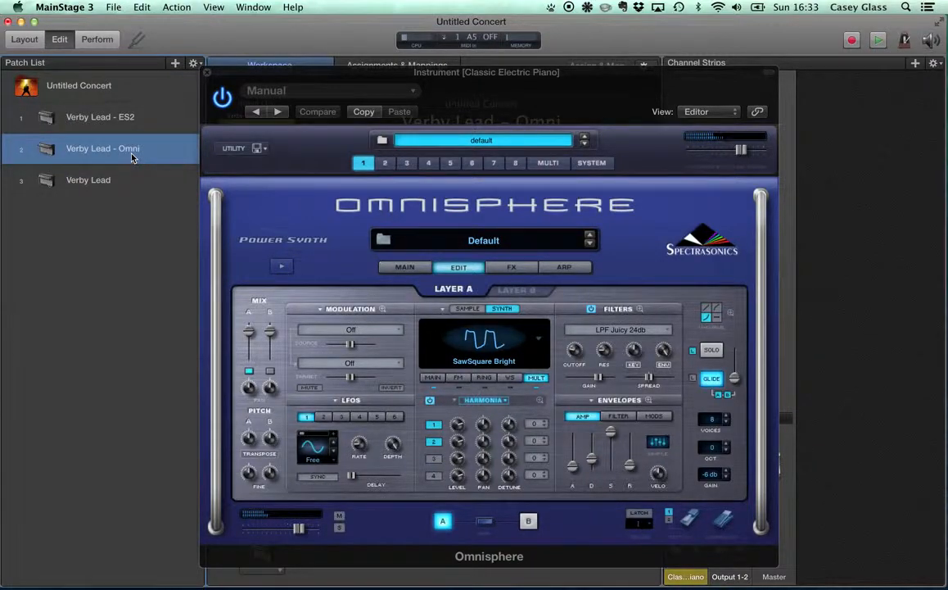
Step: Raise Layer A's glide time slightly and check Verby Lead - Omni against the reference Verby Lead patch
left_click(735, 380)
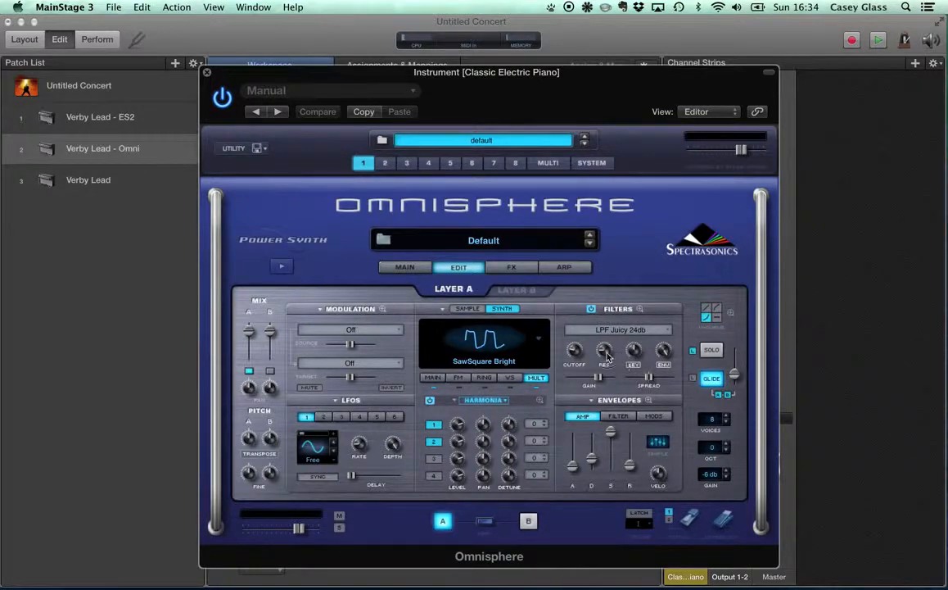
mouse_move(607, 350)
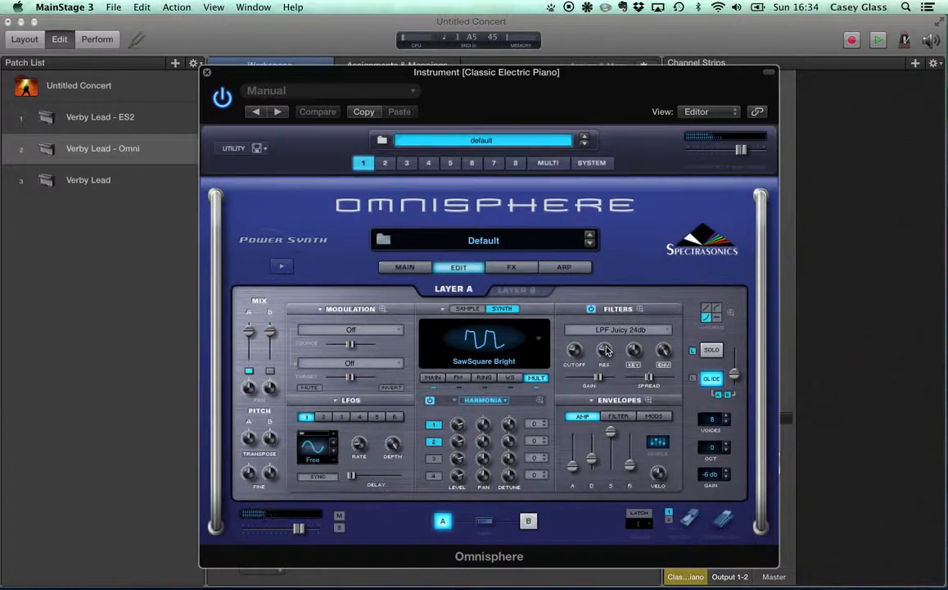
left_click(125, 180)
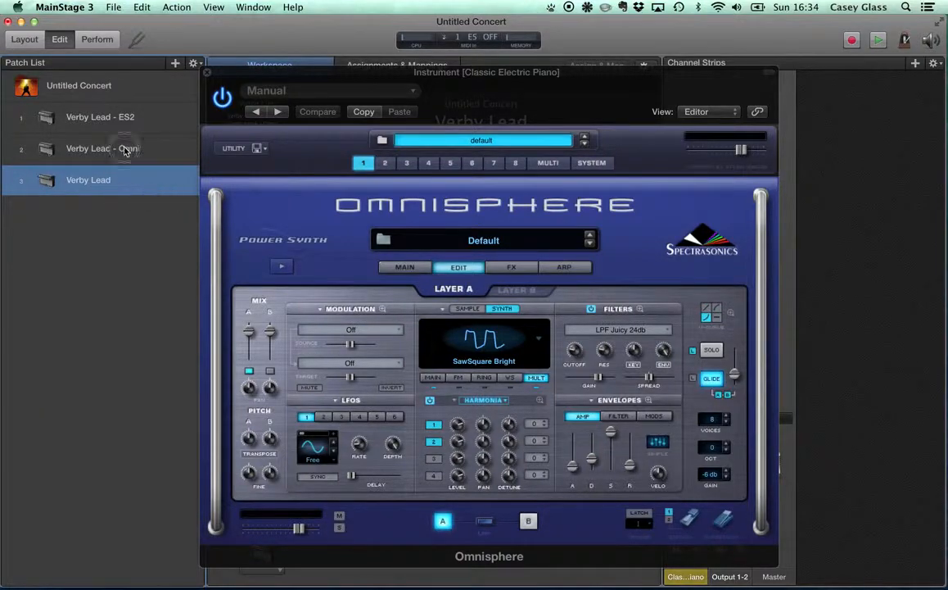
left_click(124, 149)
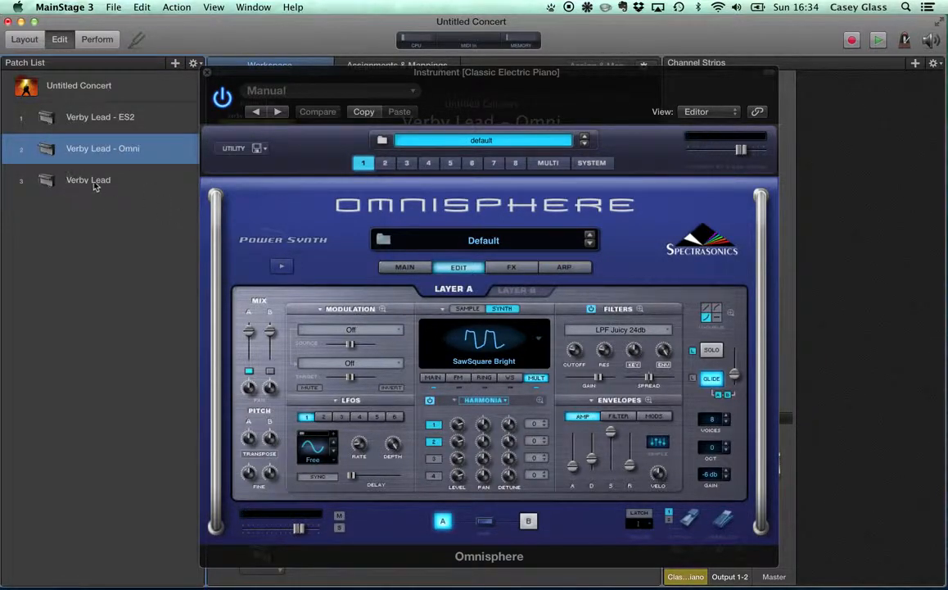
Step: Raise the SawSquare Bright oscillator's shape slightly, bring its symmetry near the middle, and compare the sound with the Verby Lead patch
left_click(433, 378)
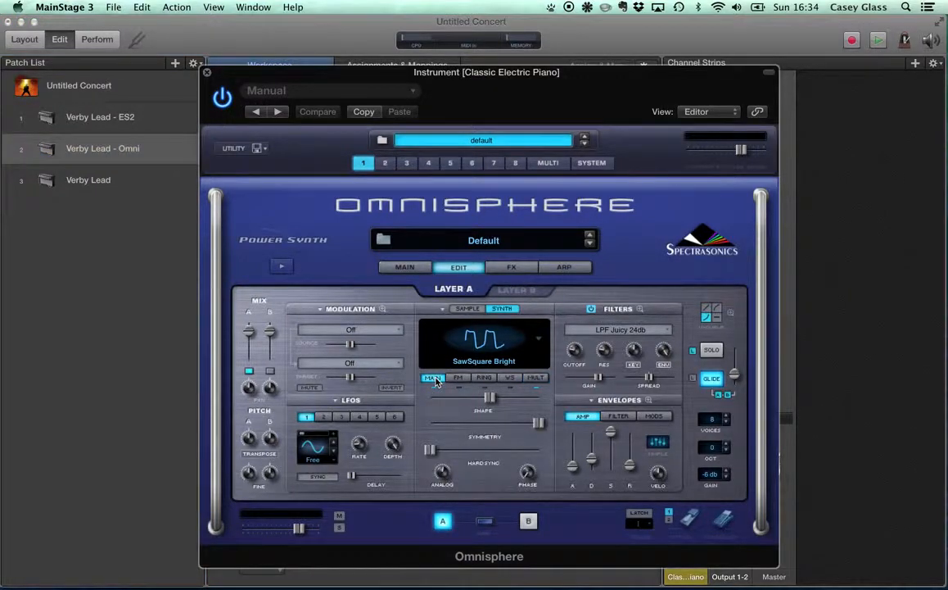
left_click_drag(502, 401, 497, 428)
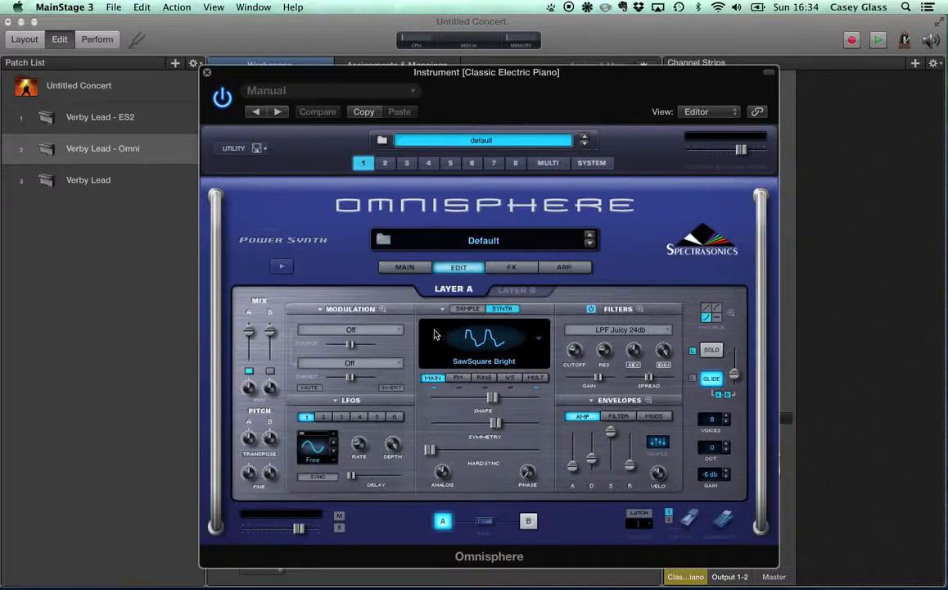
left_click(118, 184)
left_click(119, 182)
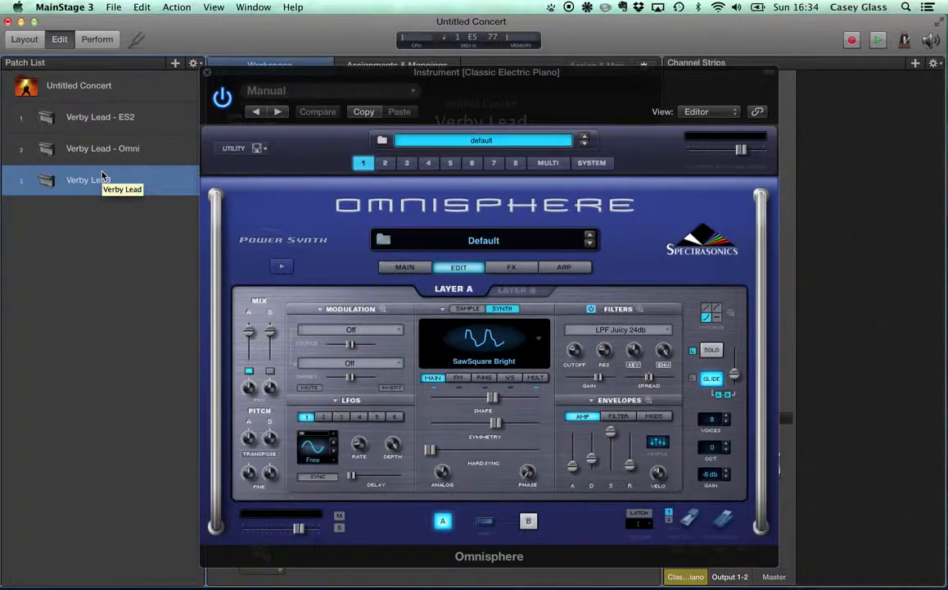
left_click_drag(102, 176, 119, 158)
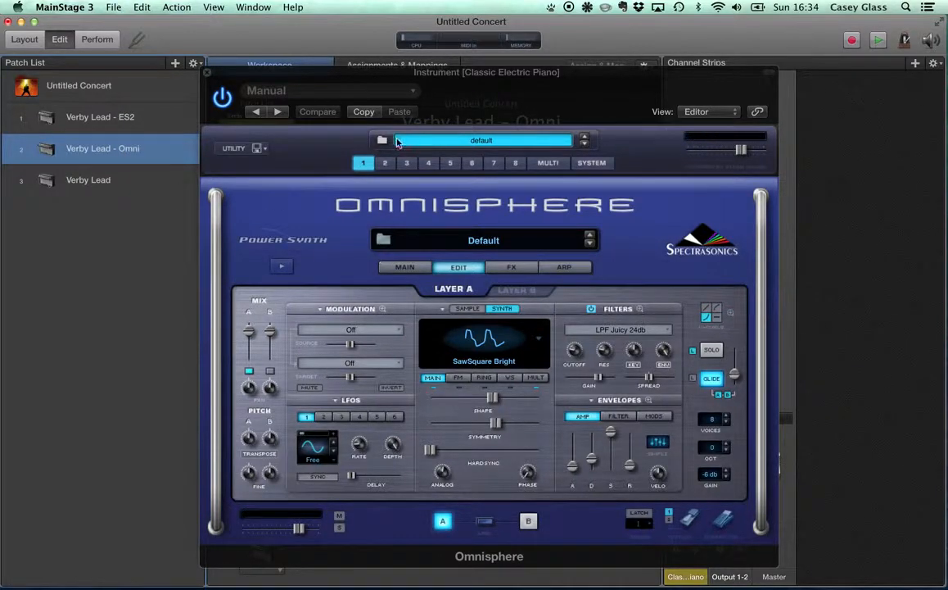
left_click_drag(486, 85, 519, 84)
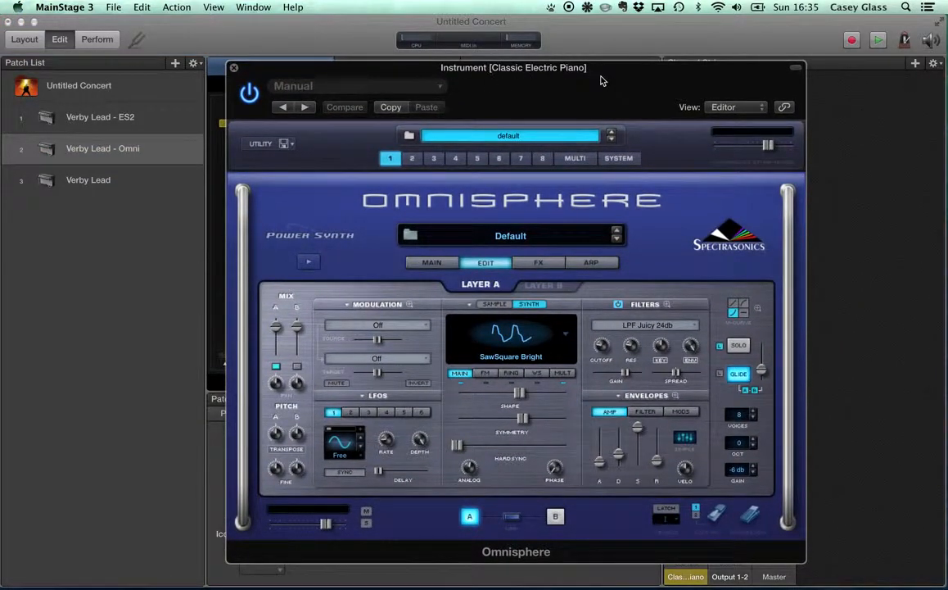